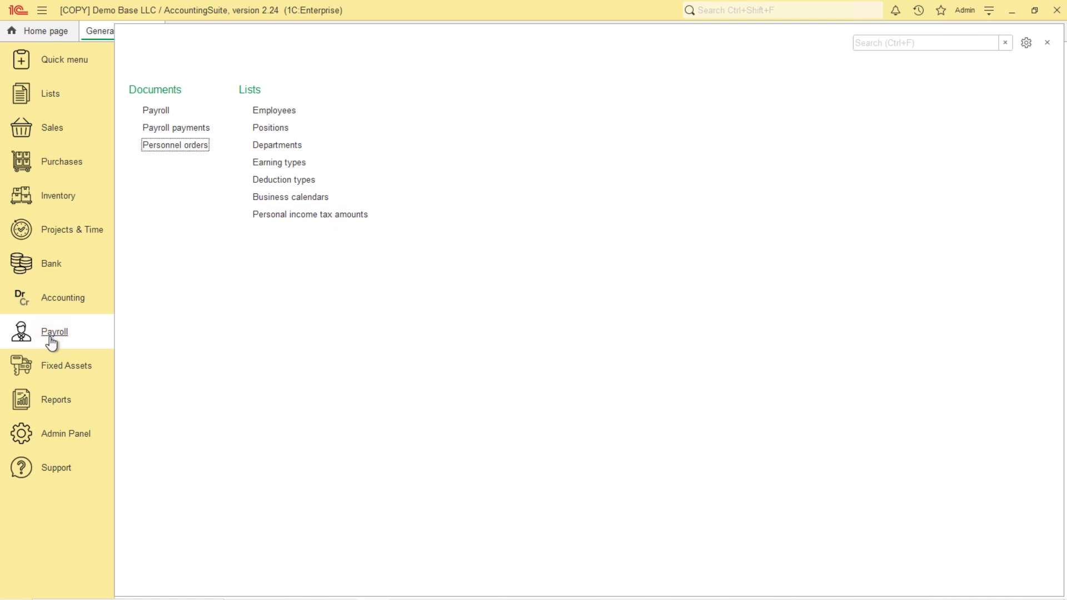
# Open the employee list, review the first employee's personal and employment details, and save and close the record.
pyautogui.click(281, 113)
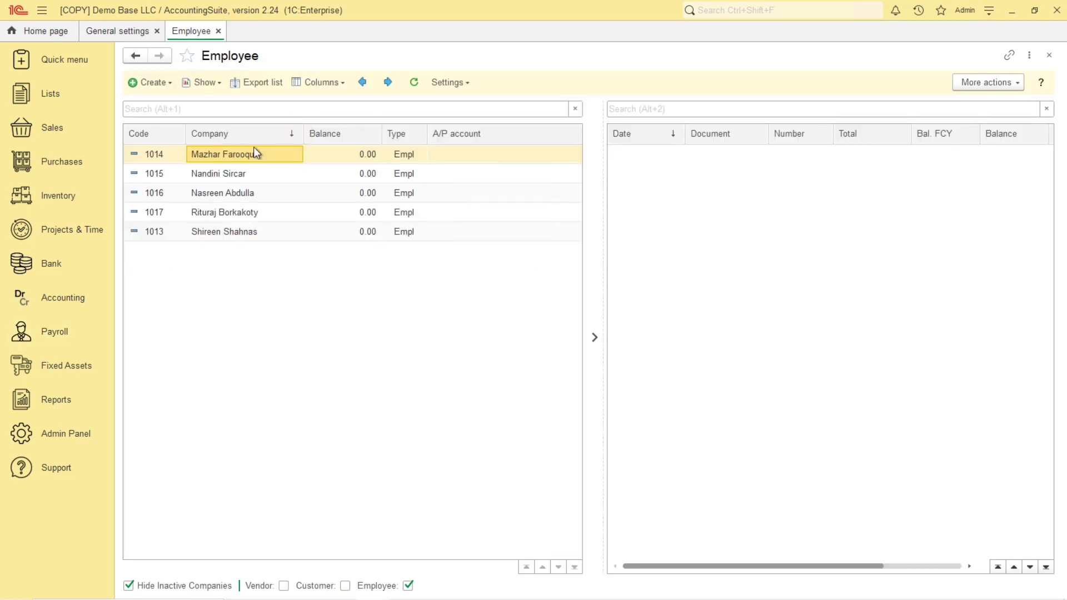
pyautogui.doubleClick(236, 160)
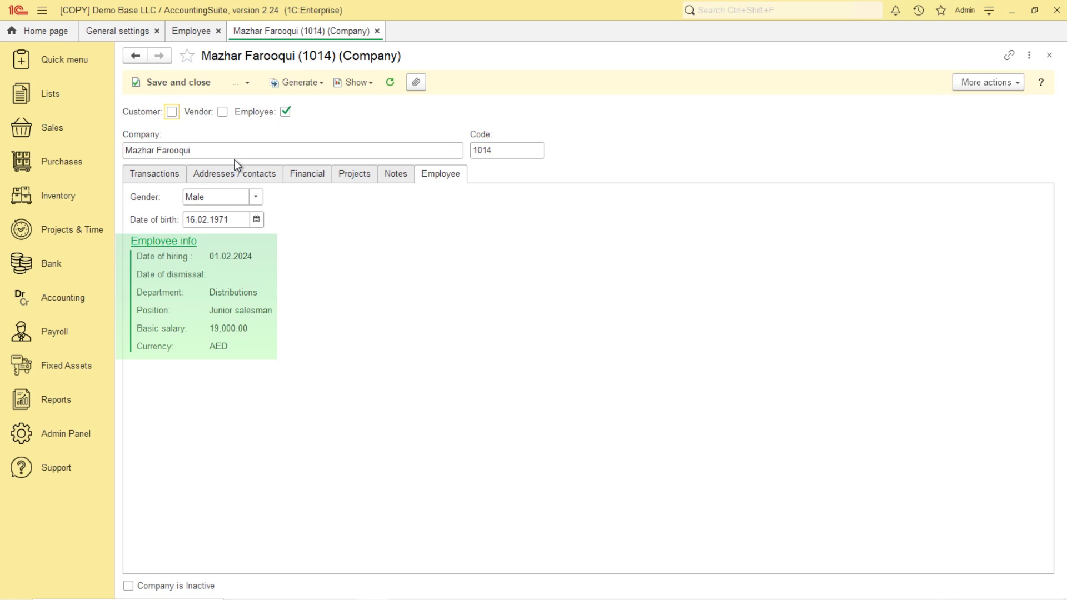
pyautogui.click(197, 84)
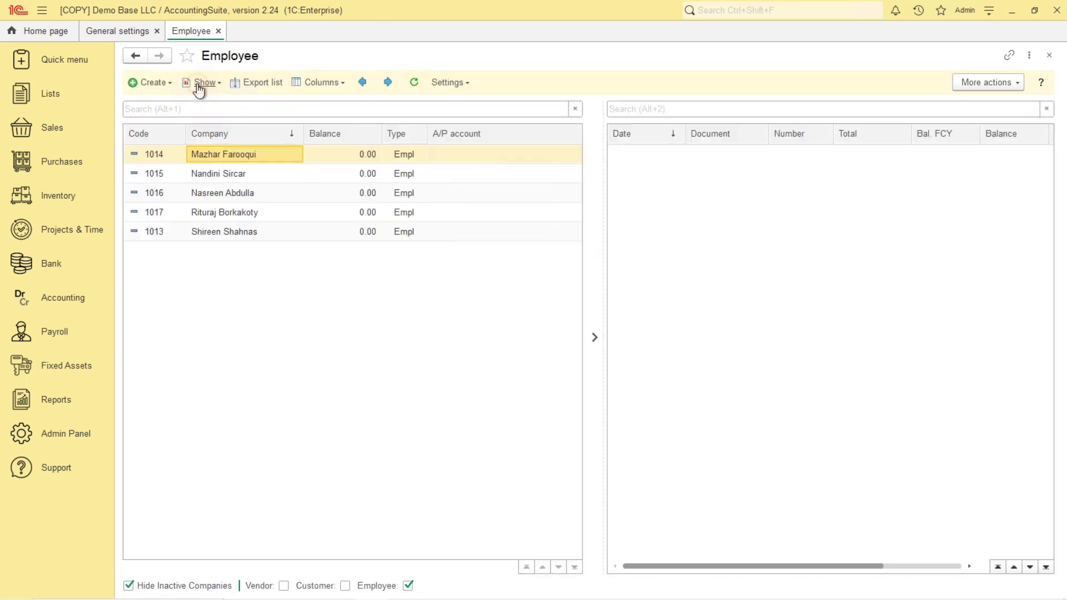
# Open the payroll positions list and review the pay rate and currency of the Director position.
pyautogui.click(45, 334)
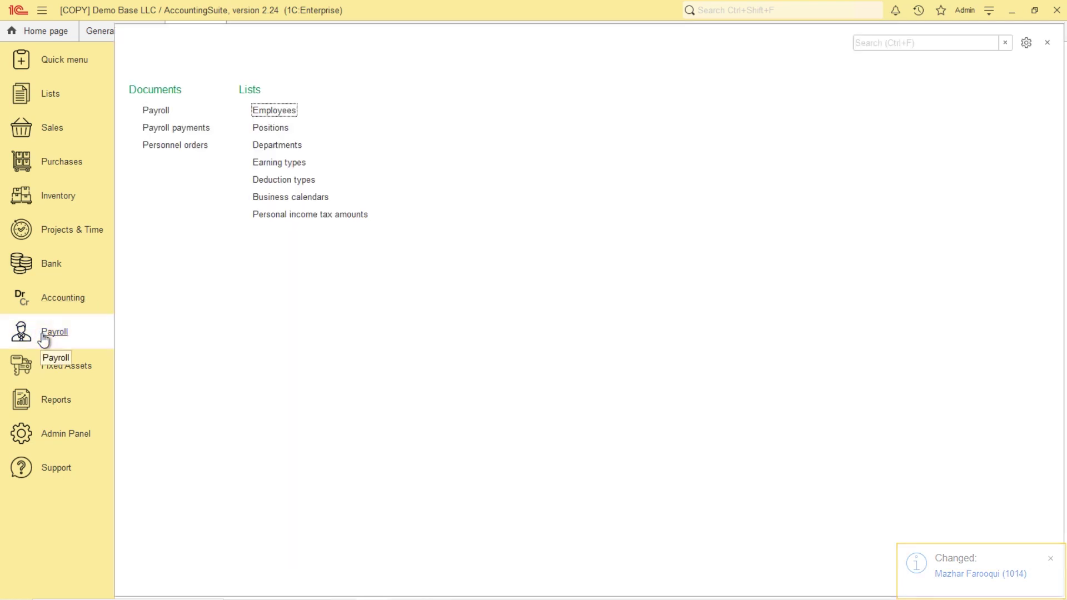
pyautogui.click(282, 128)
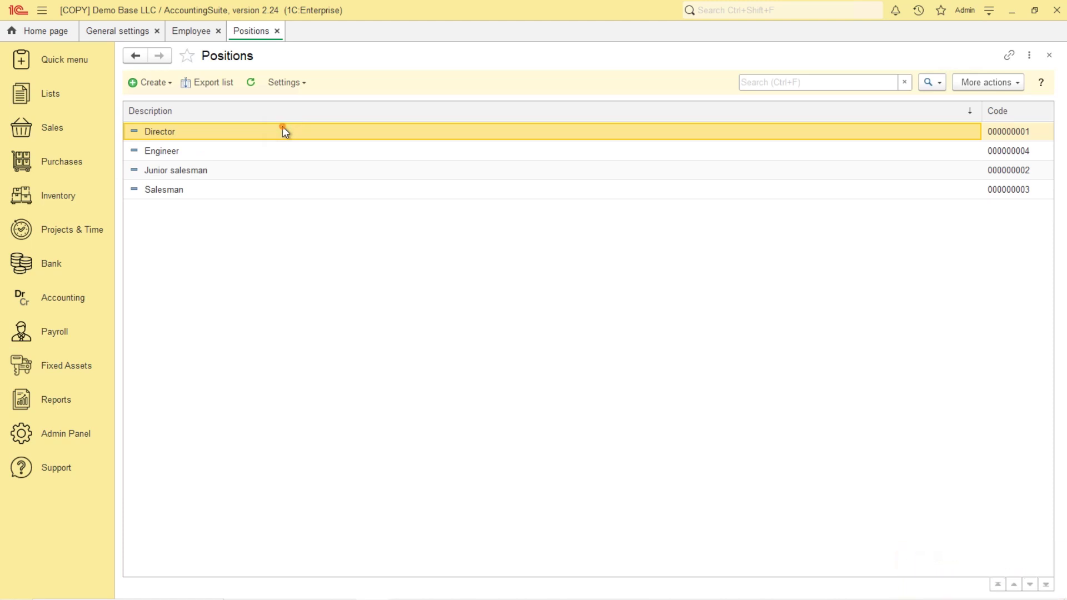
pyautogui.doubleClick(282, 128)
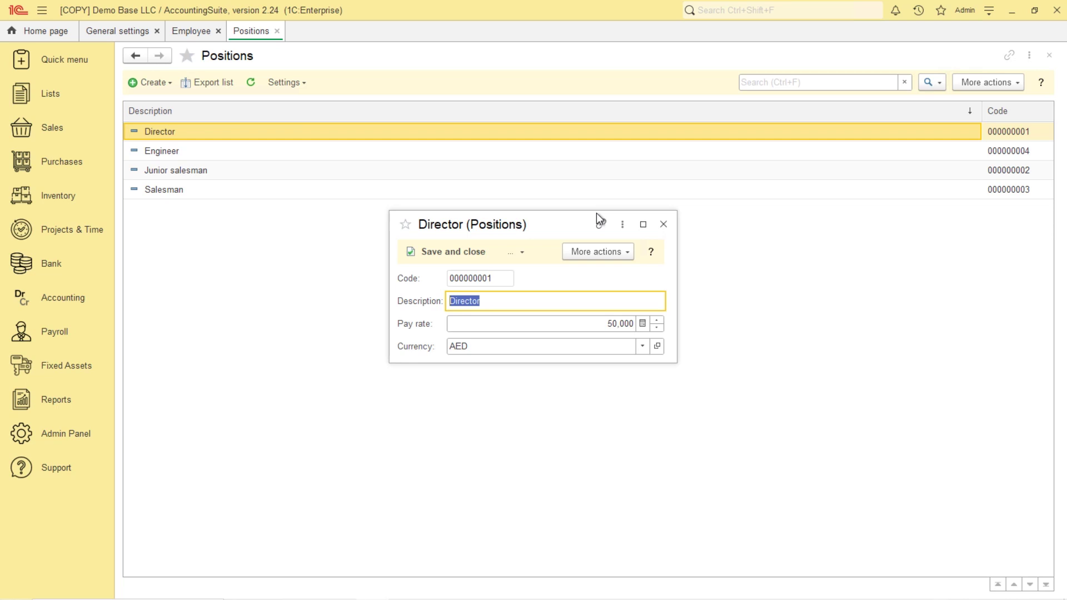
pyautogui.click(664, 225)
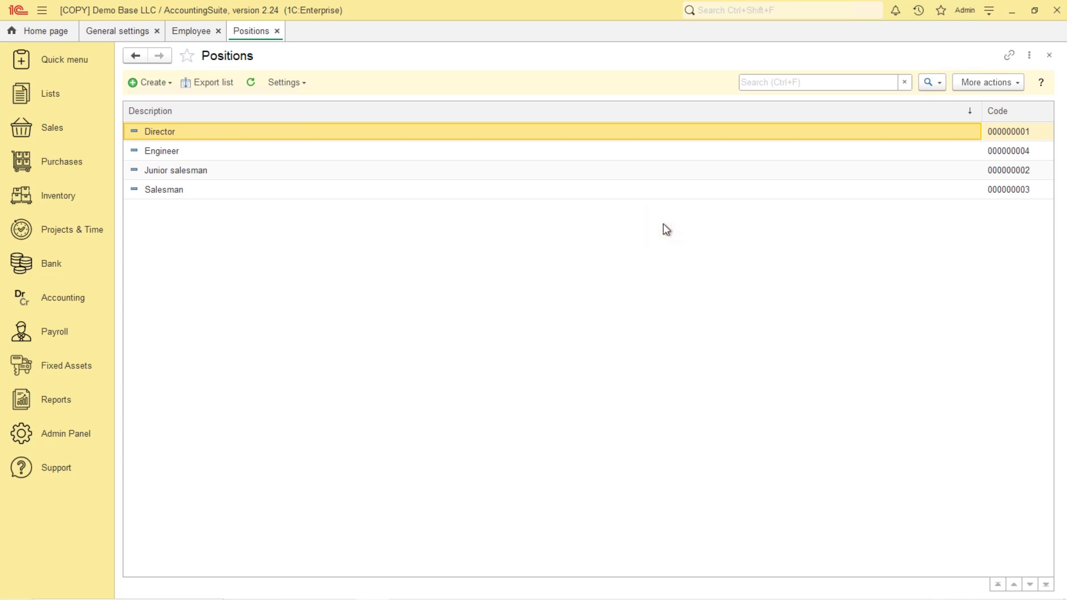
# Open the departments list and review the description and parent settings of the Administration department.
pyautogui.click(45, 333)
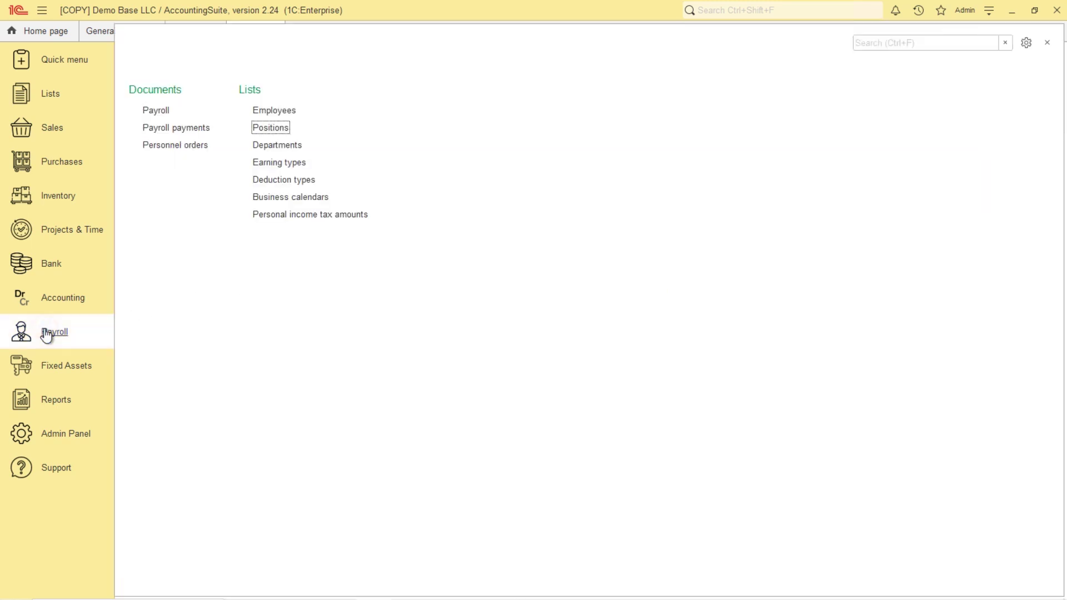
pyautogui.click(278, 146)
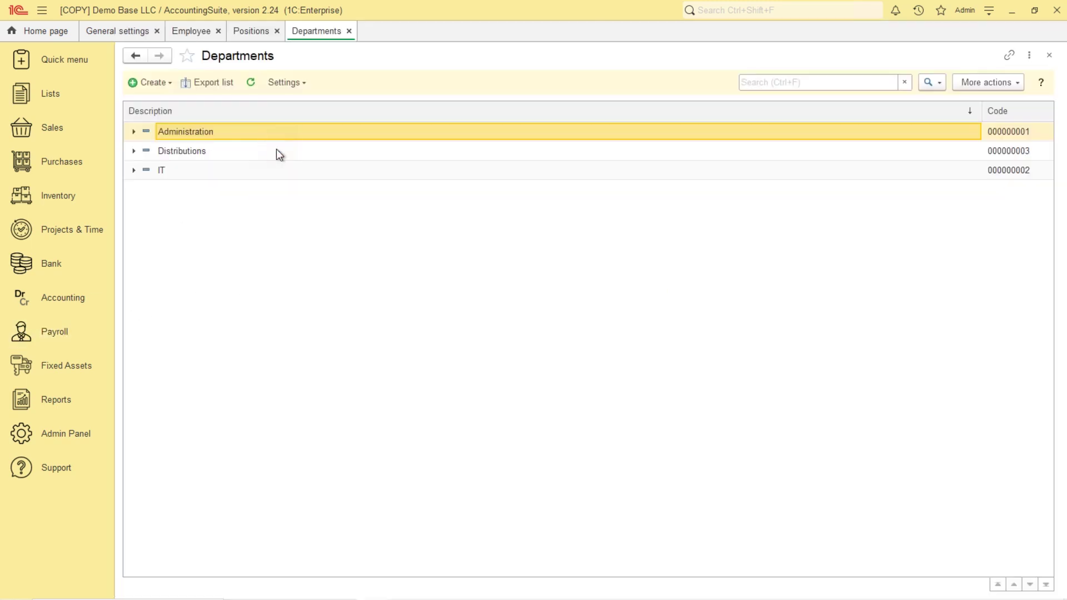
pyautogui.doubleClick(242, 134)
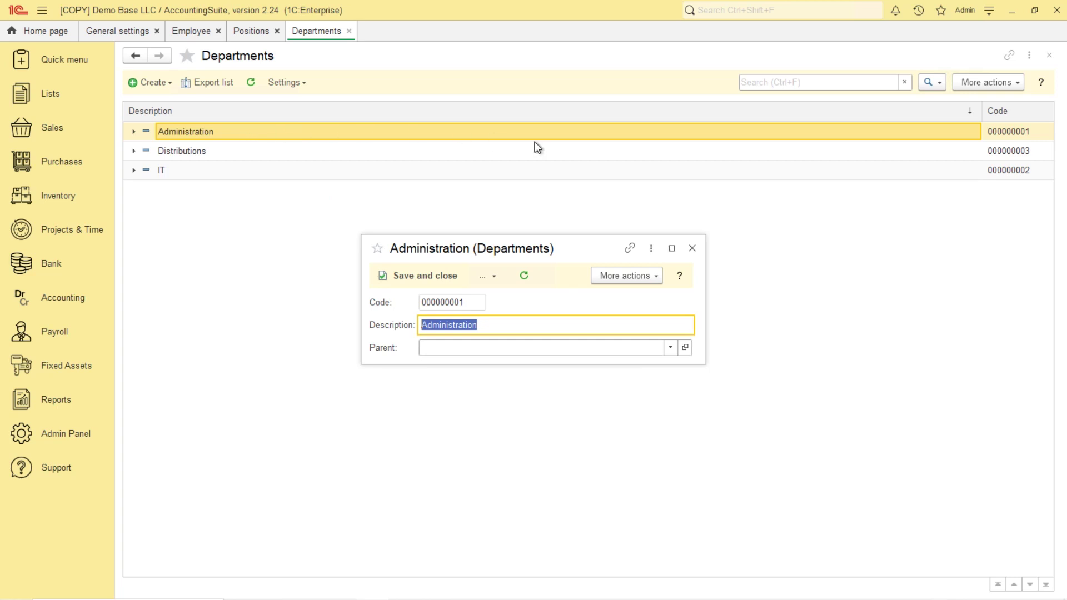
pyautogui.click(692, 249)
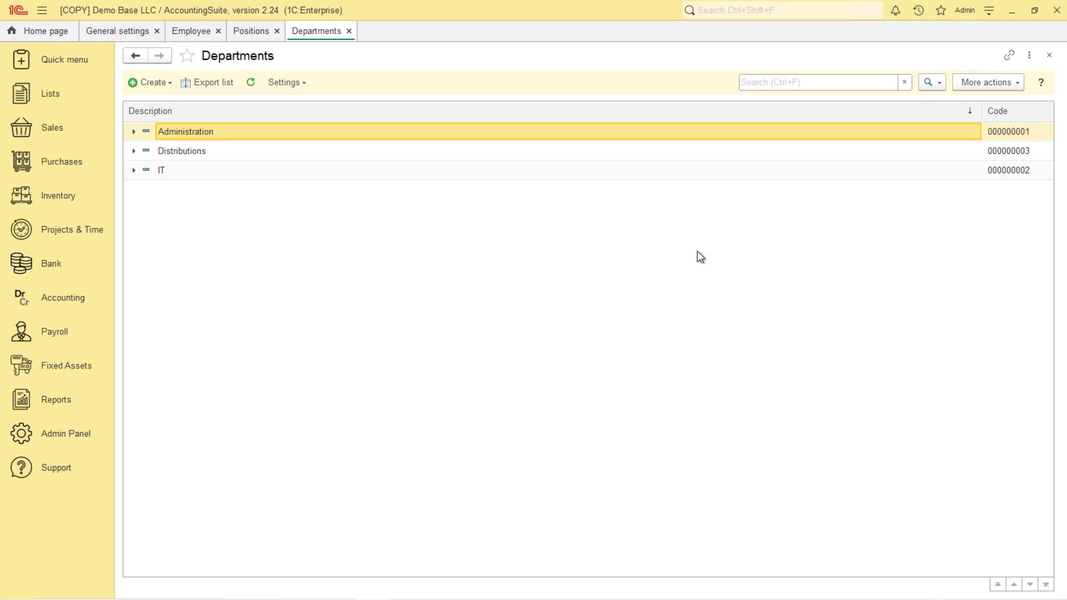
# Review the operation kinds and positions available in the Hire personnel order dated 14.02.2024, and save and close the order.
pyautogui.click(53, 336)
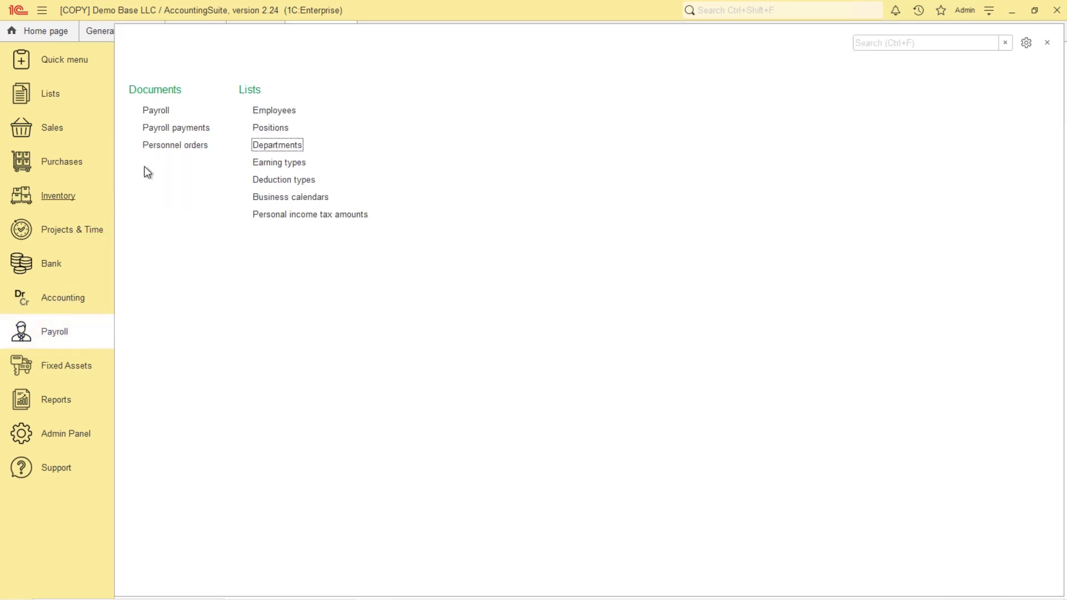
pyautogui.click(179, 146)
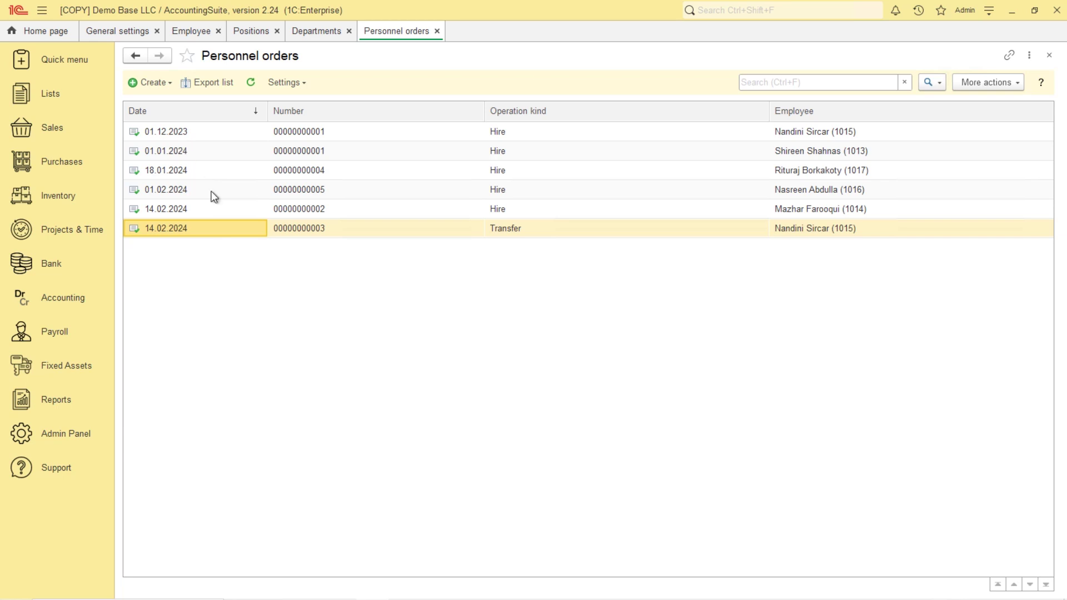
pyautogui.doubleClick(223, 213)
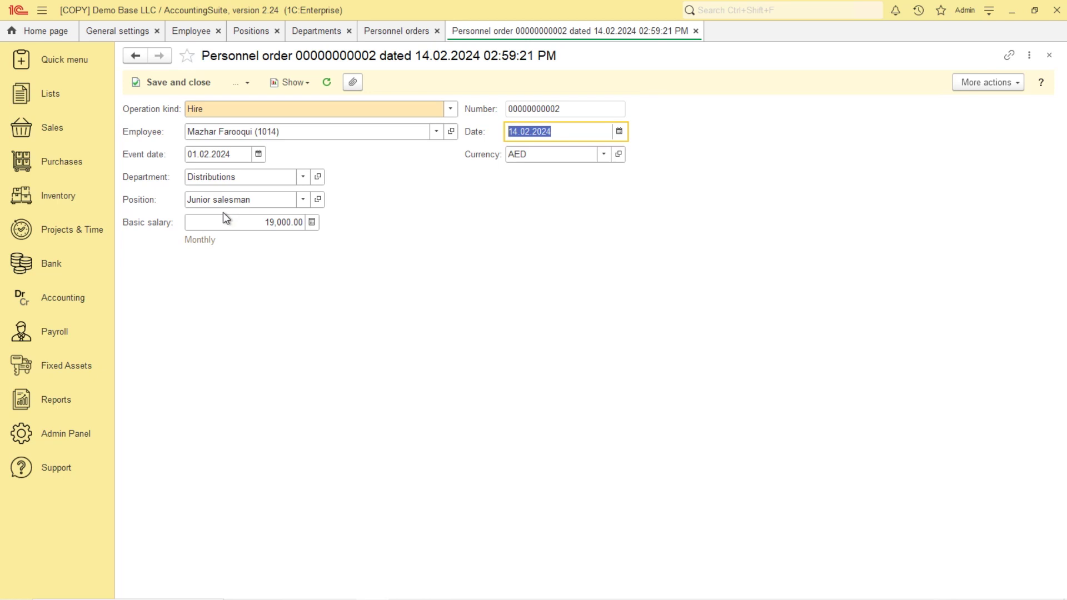
pyautogui.click(450, 109)
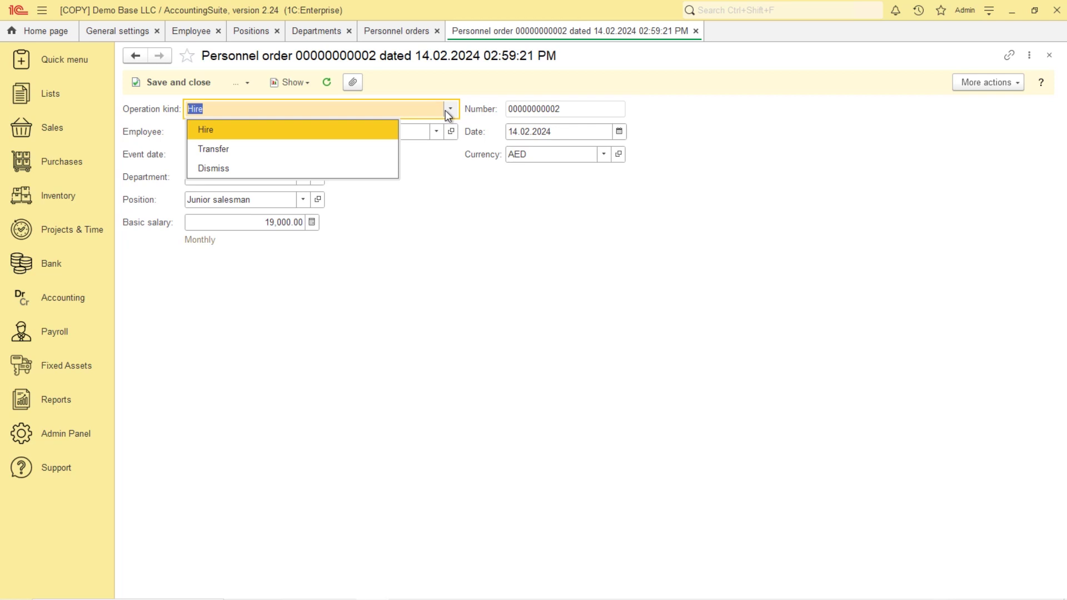
pyautogui.click(472, 226)
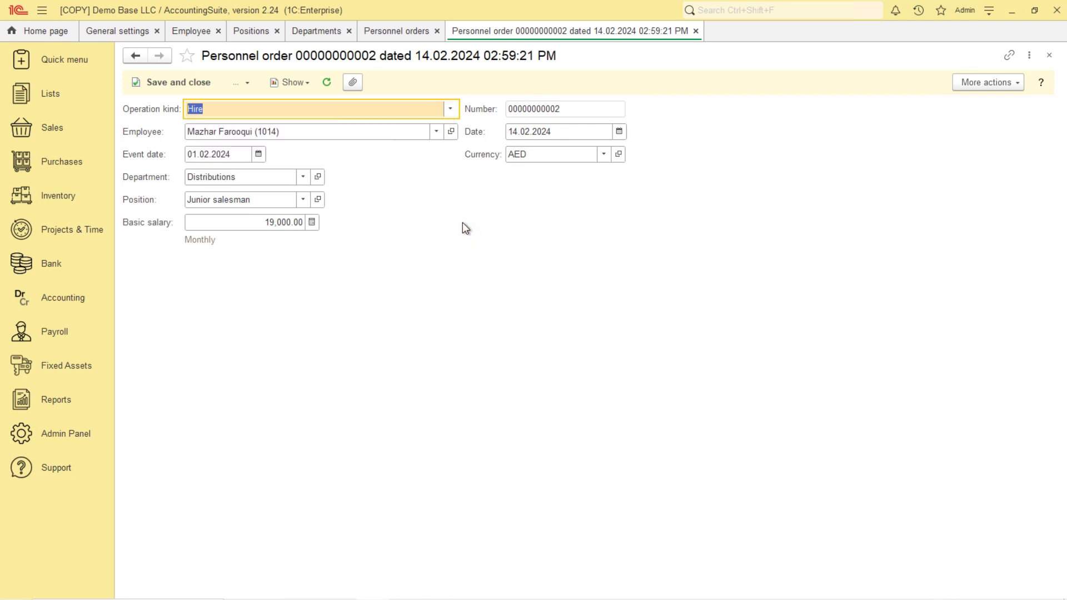
pyautogui.click(303, 200)
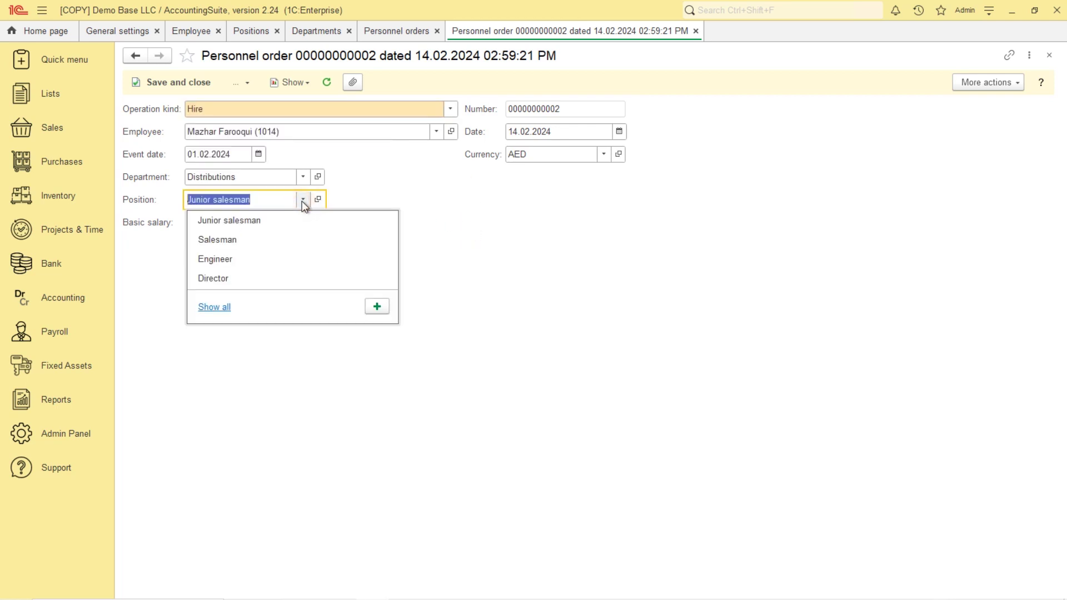
pyautogui.click(372, 200)
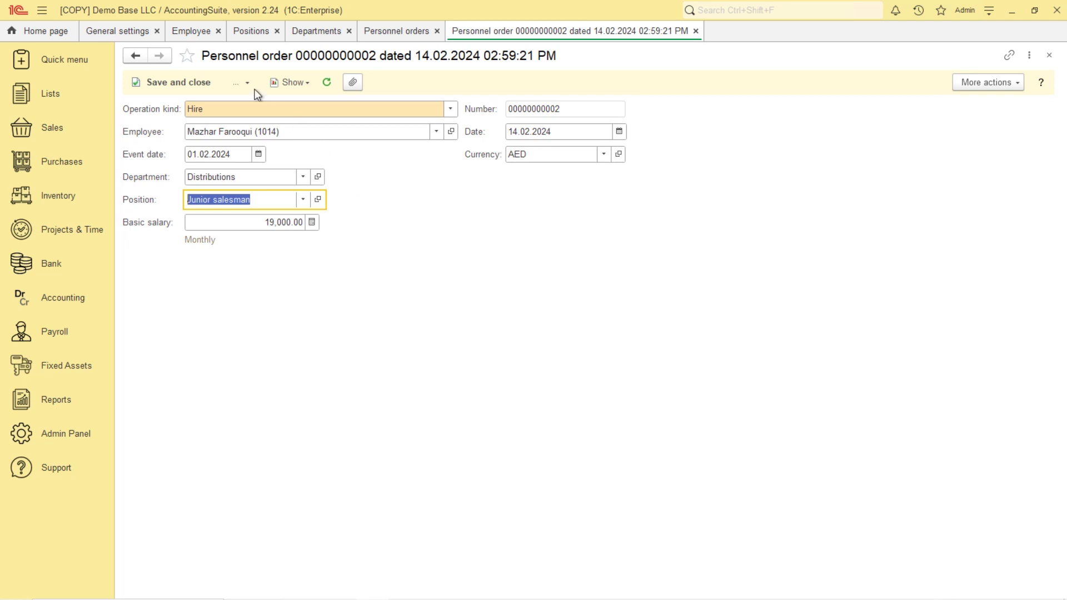
pyautogui.click(163, 82)
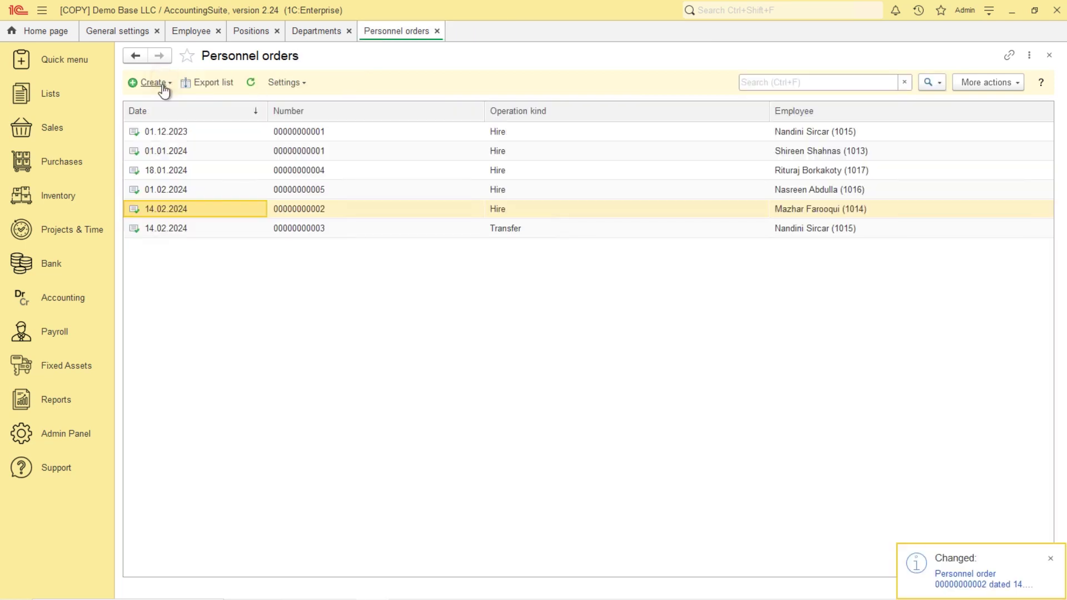
# Open the payroll document dated 27.02.2024 to examine its period, worked days and pay calculations.
pyautogui.click(49, 341)
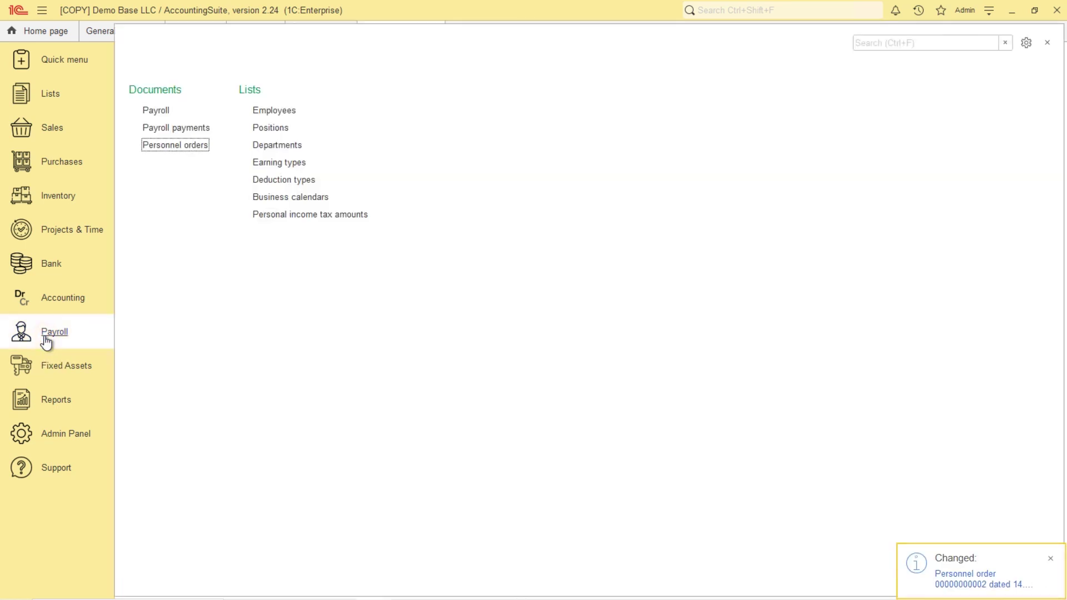
pyautogui.click(157, 110)
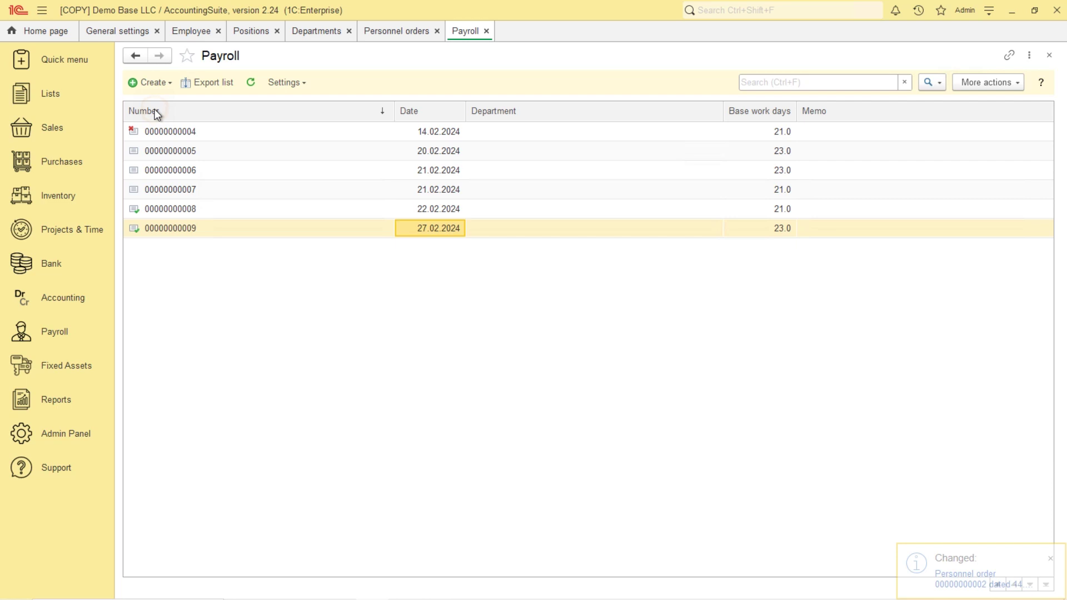
pyautogui.doubleClick(197, 230)
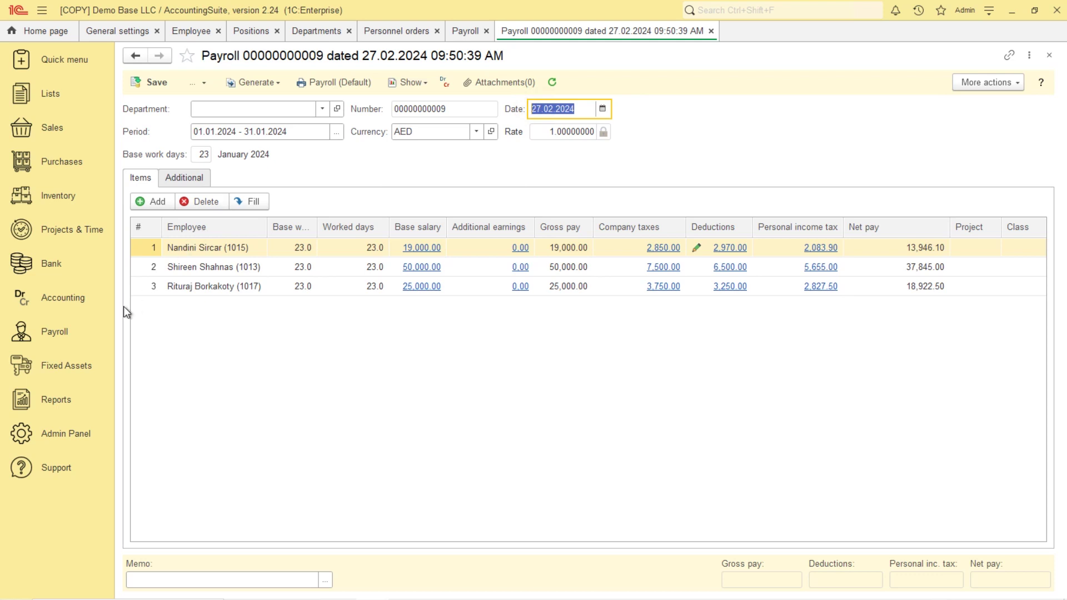
# Set 18 January 2024 as a Holiday in the Main business calendar and save the calendar.
pyautogui.click(55, 339)
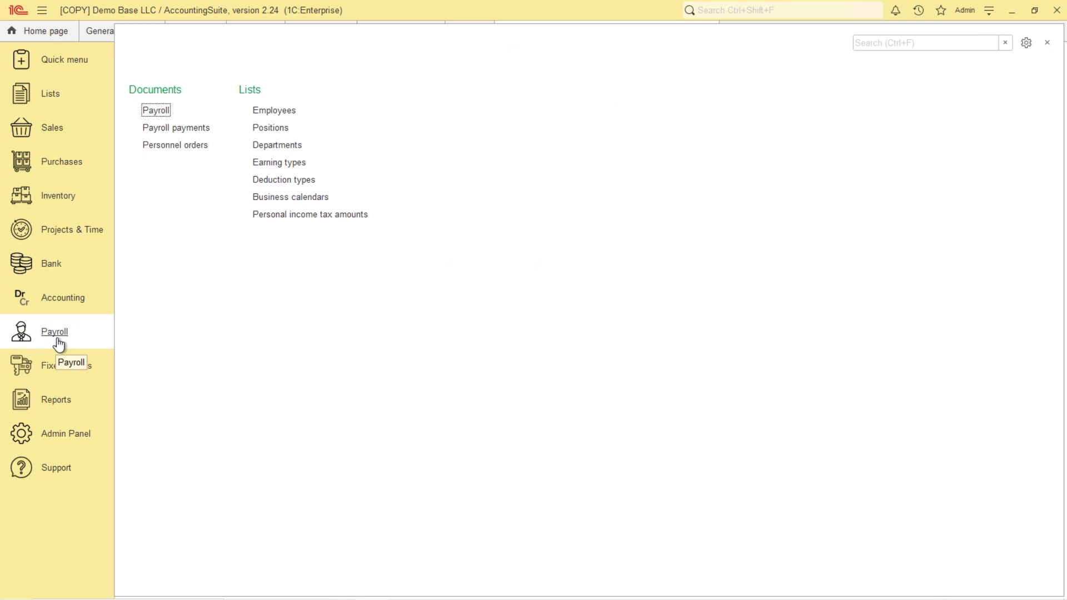
pyautogui.click(290, 197)
pyautogui.click(245, 127)
pyautogui.doubleClick(244, 127)
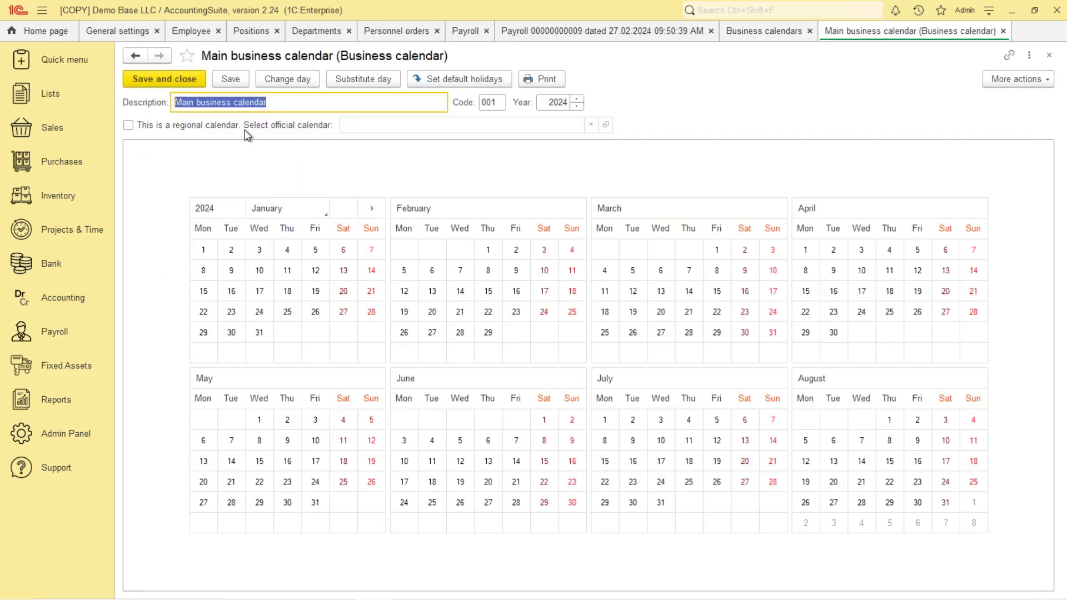
pyautogui.rightClick(295, 292)
pyautogui.click(332, 305)
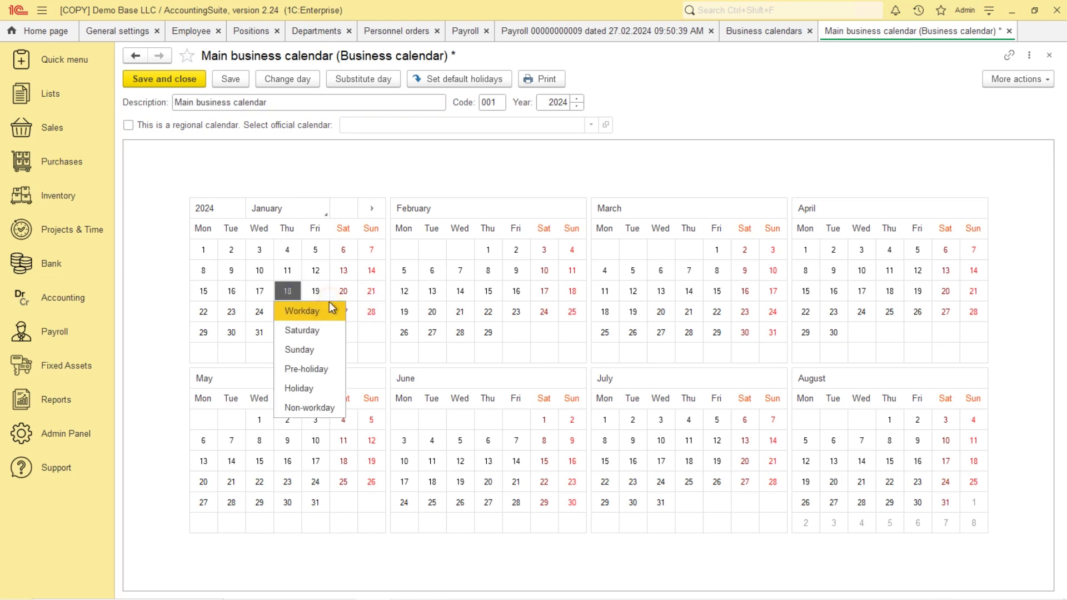
pyautogui.click(312, 388)
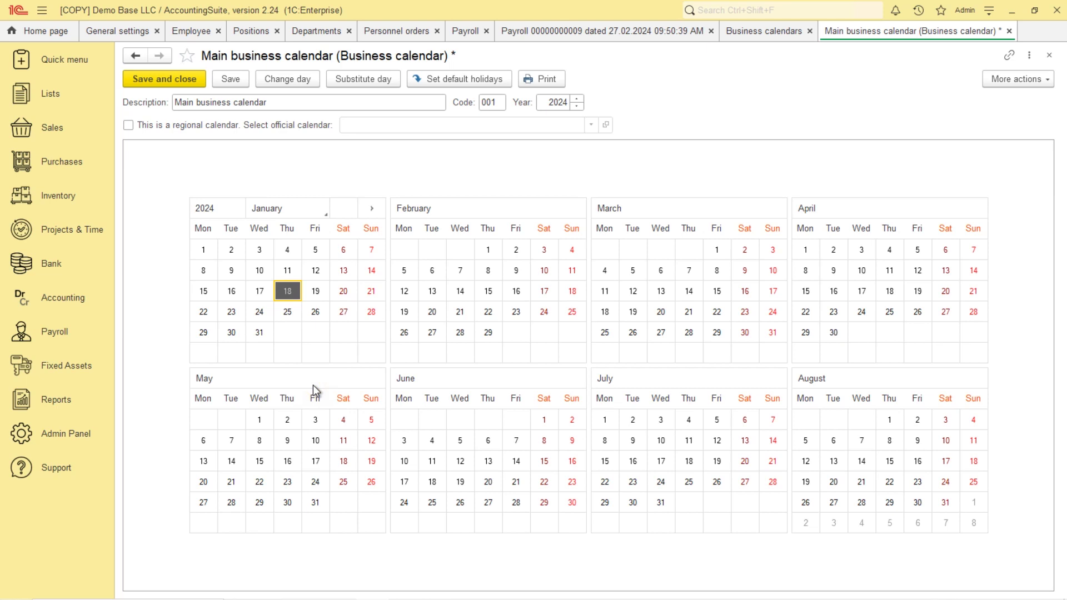
pyautogui.click(245, 84)
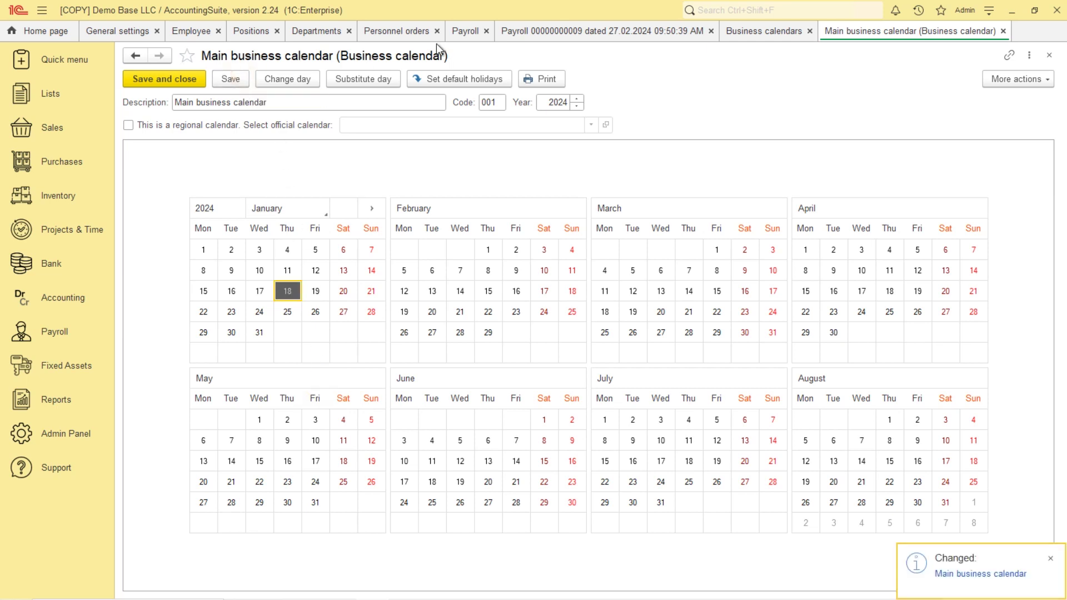
# Set the first employee's worked days to 21 in the payroll document dated 27.02.2024.
pyautogui.click(666, 32)
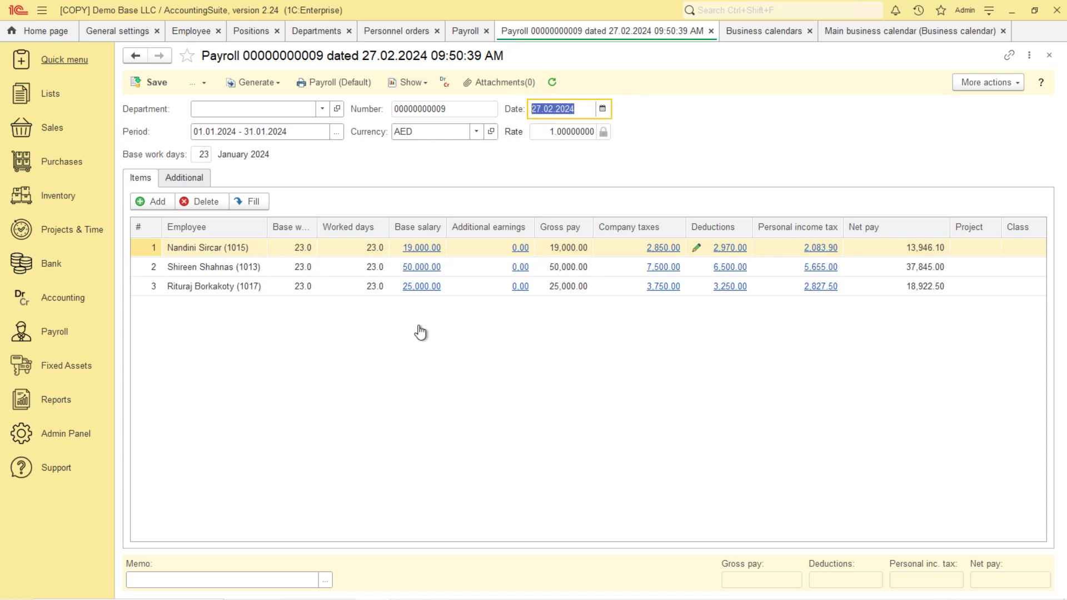
pyautogui.doubleClick(360, 248)
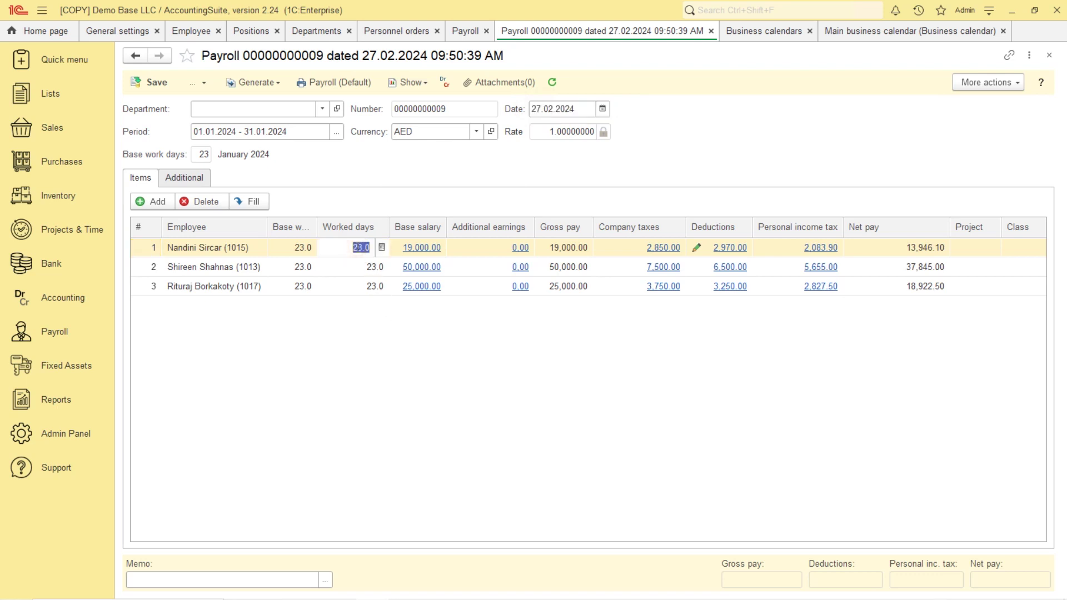
pyautogui.write('21')
pyautogui.press('Return')
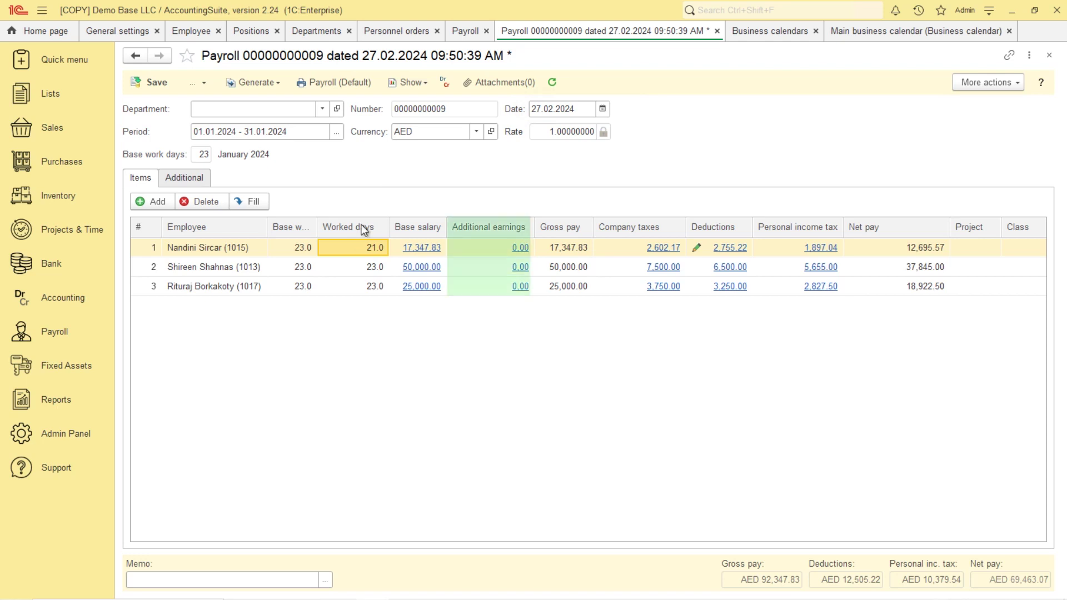
# From the first employee's additional earnings, create and save the earning type "Extra payment" with expense account 6053 Paid Time Off - S, G & A.
pyautogui.click(523, 248)
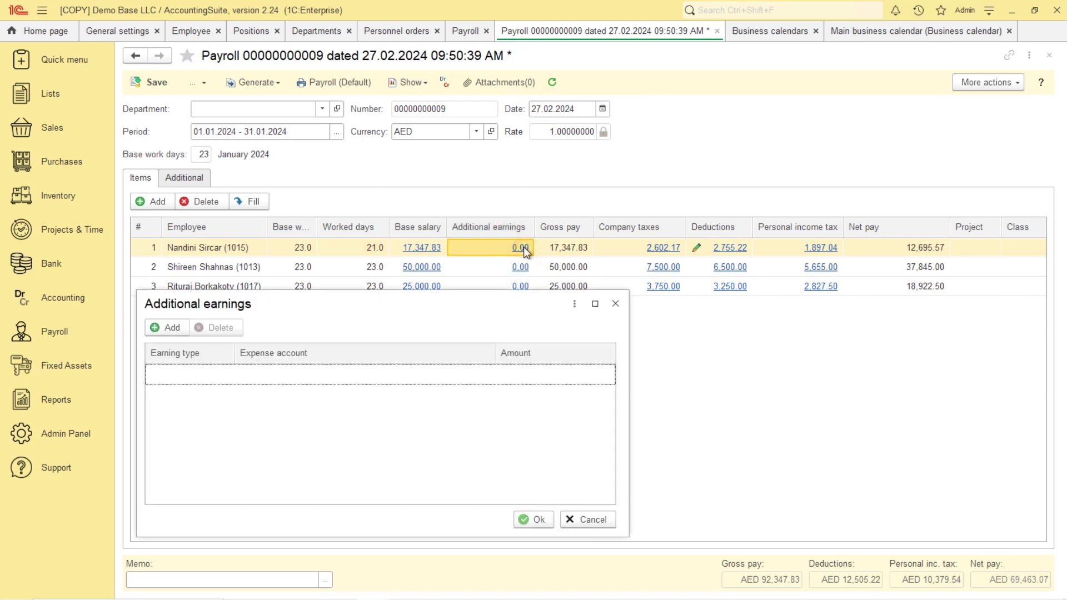
pyautogui.click(169, 328)
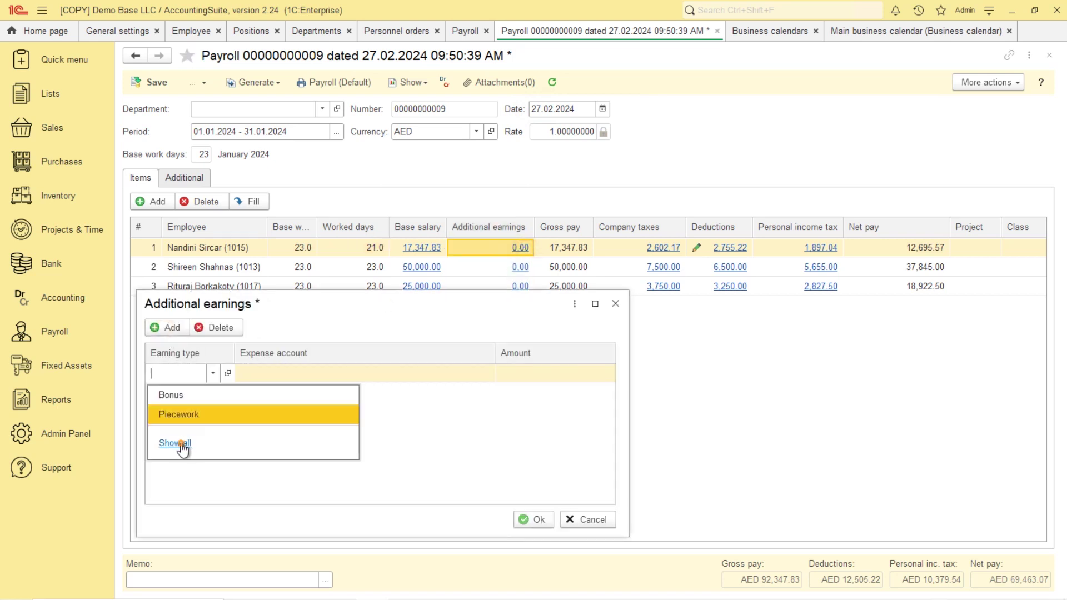
pyautogui.click(177, 443)
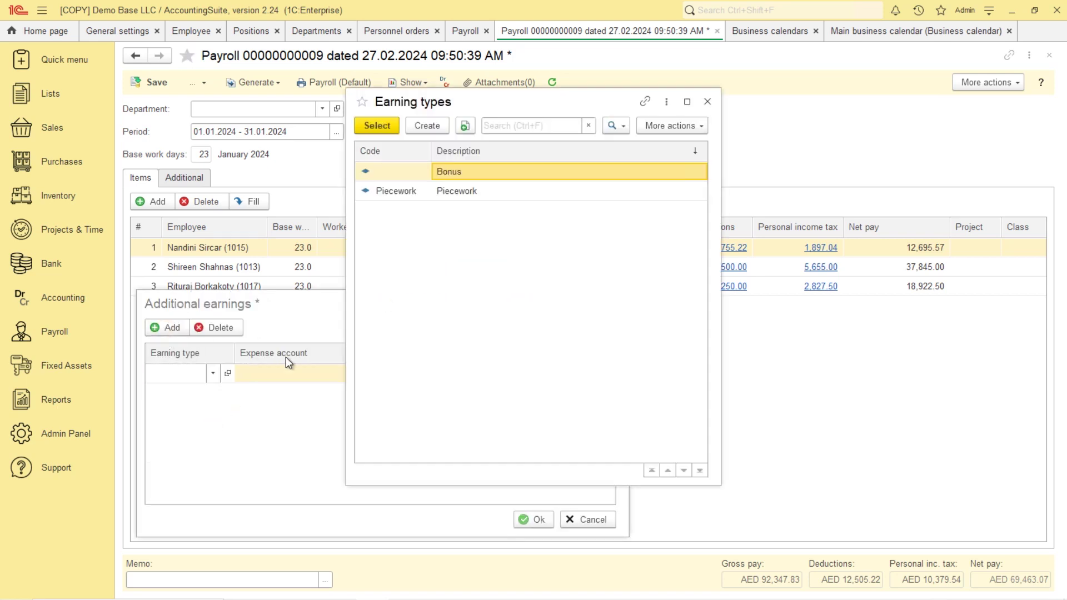
pyautogui.click(420, 127)
pyautogui.click(301, 242)
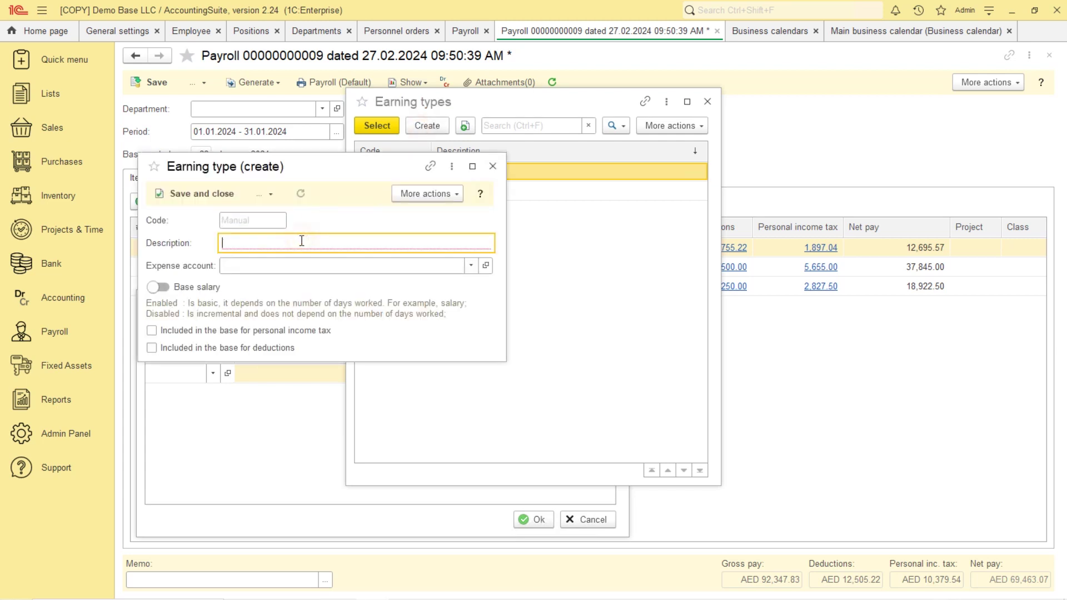
pyautogui.write('Extra payment')
pyautogui.press('Tab')
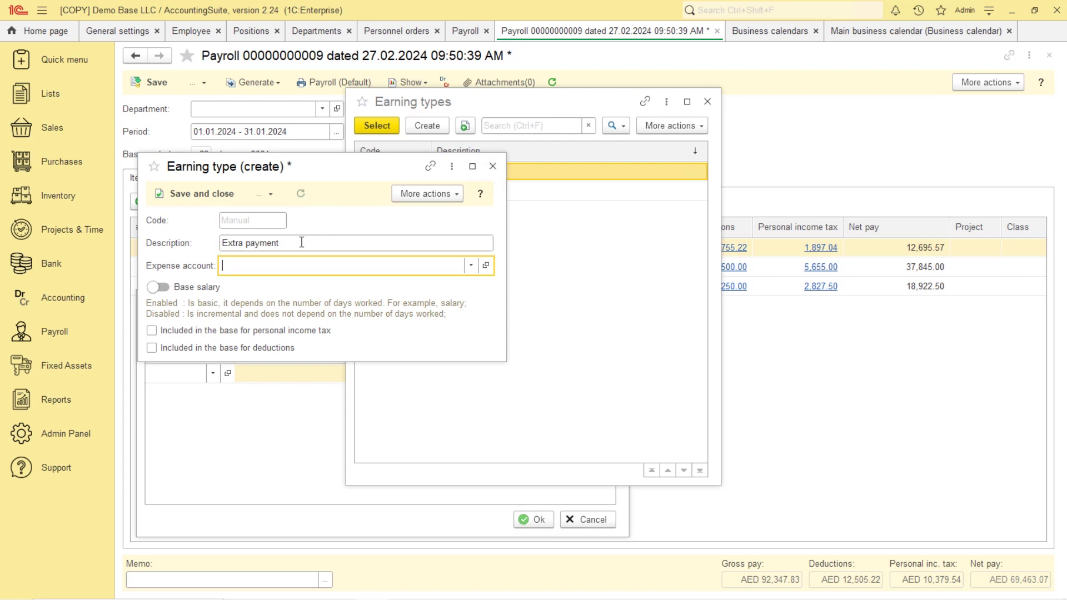
pyautogui.write('60')
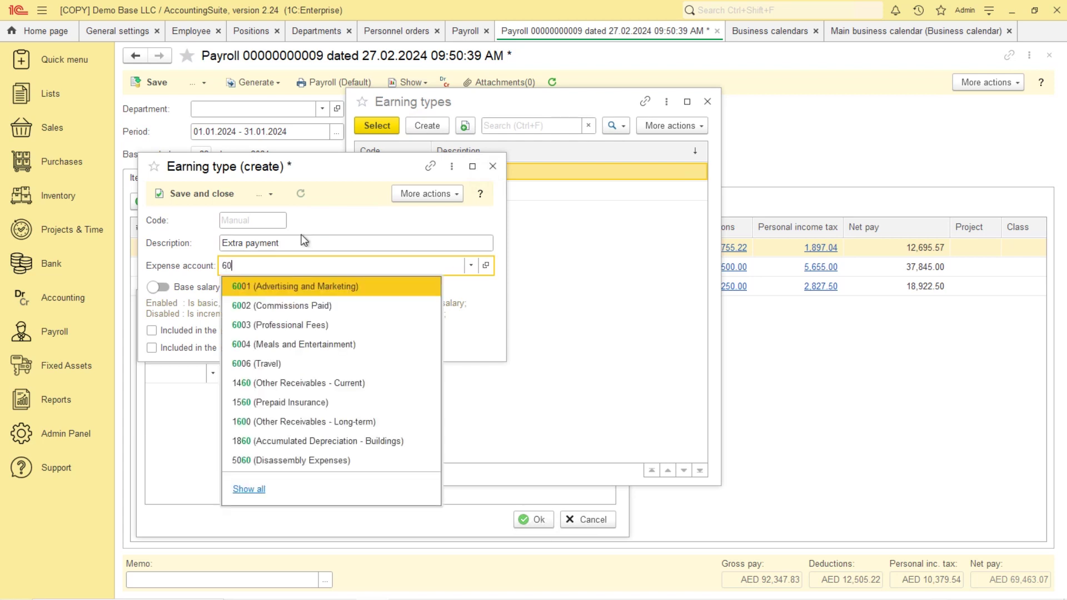
pyautogui.write('53')
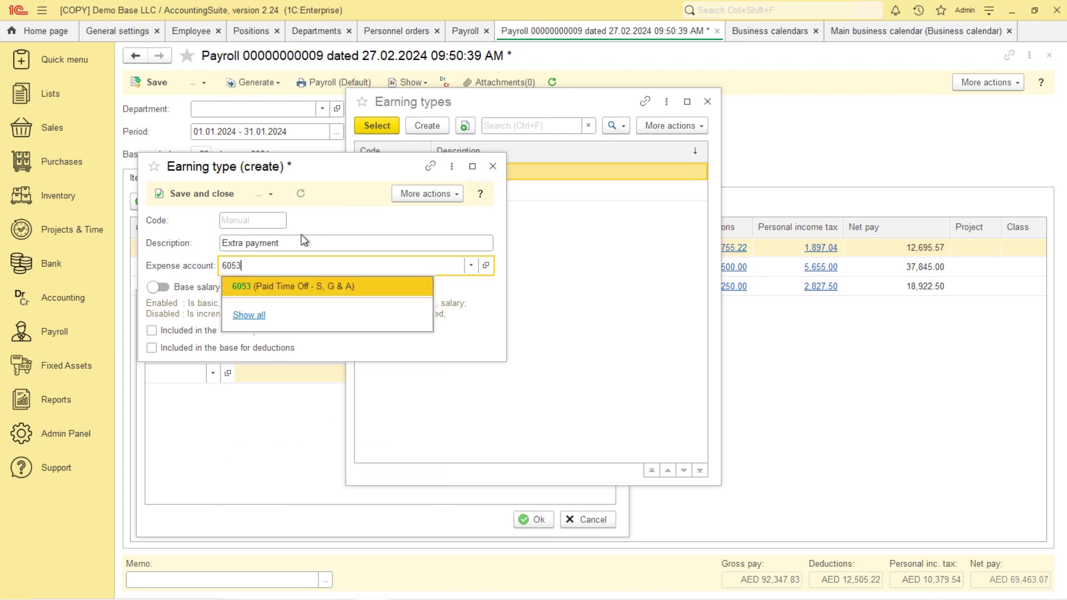
pyautogui.click(314, 285)
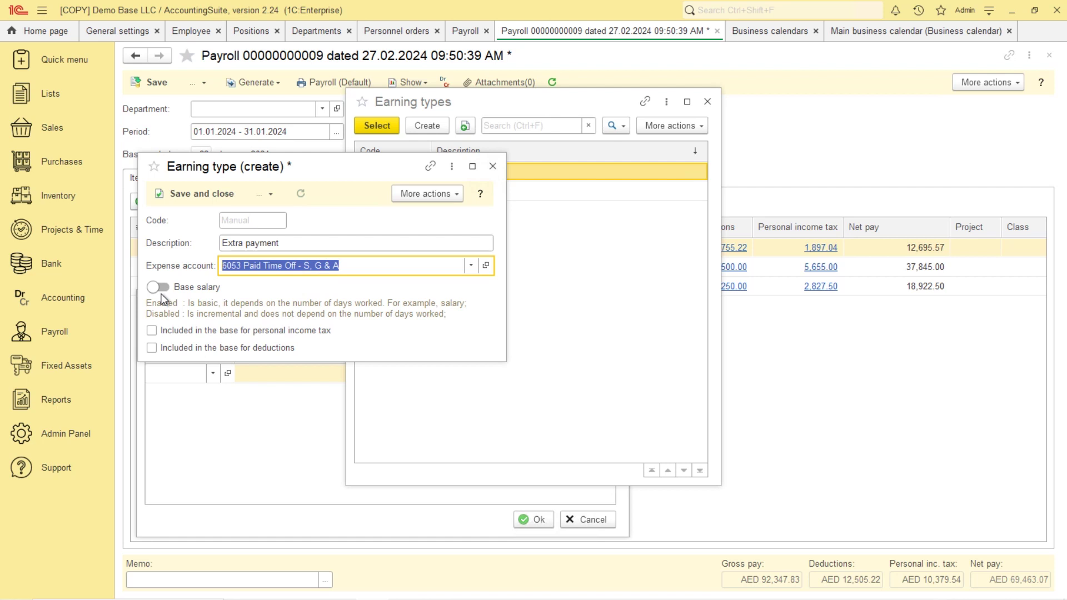
pyautogui.click(226, 194)
# Add the Extra payment earning type to the first employee's additional earnings with an amount of 100, and confirm.
pyautogui.click(383, 125)
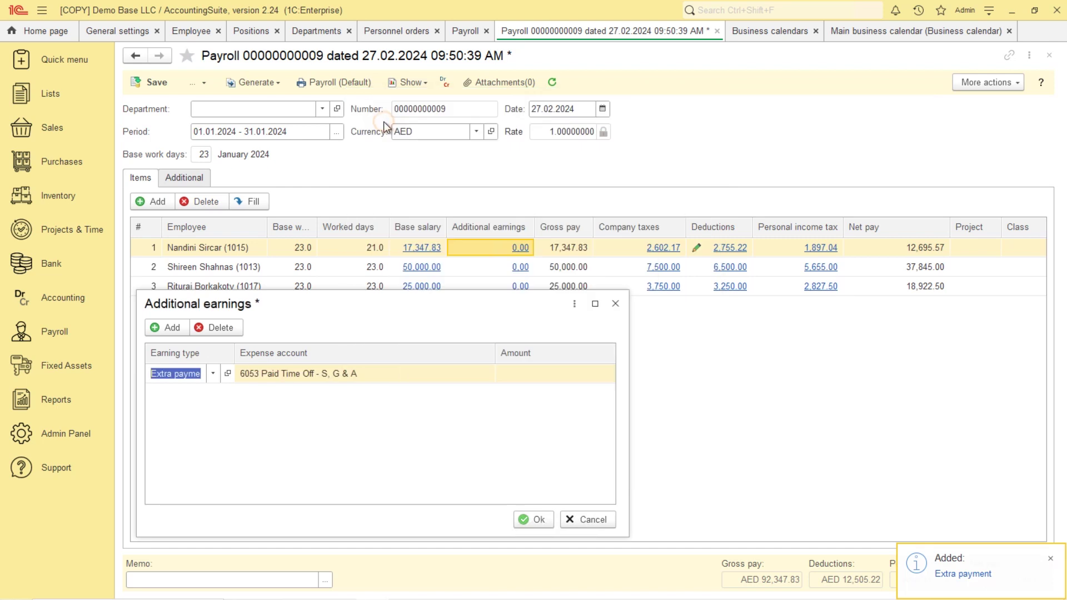
pyautogui.click(530, 373)
pyautogui.write('100')
pyautogui.click(538, 521)
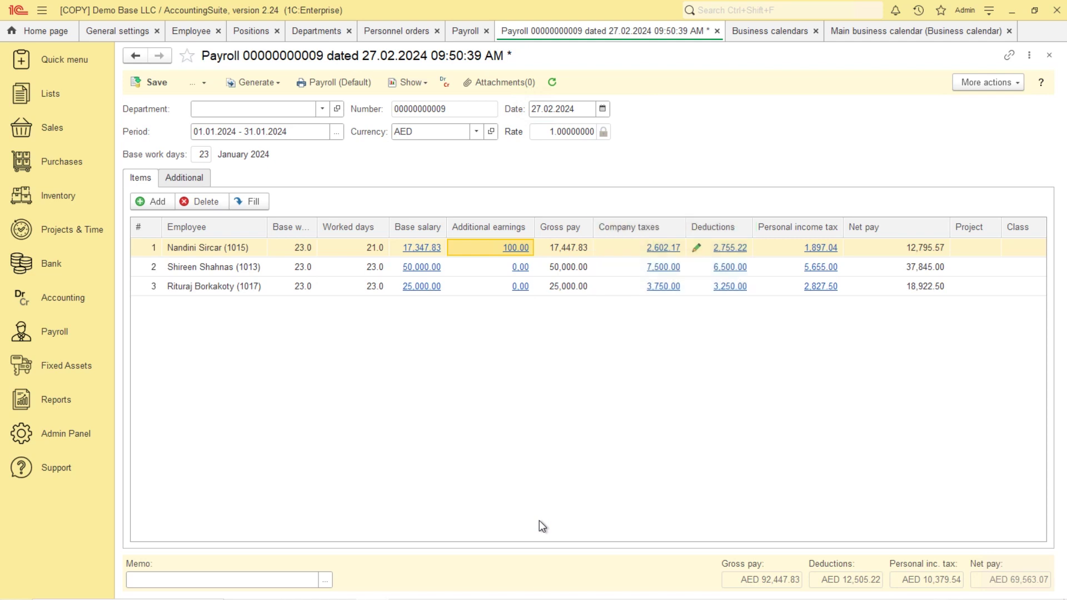
# Examine the Social insurance by enterprise deduction type through the first employee's company taxes, and close everything without adding a tax.
pyautogui.click(654, 251)
pyautogui.click(246, 248)
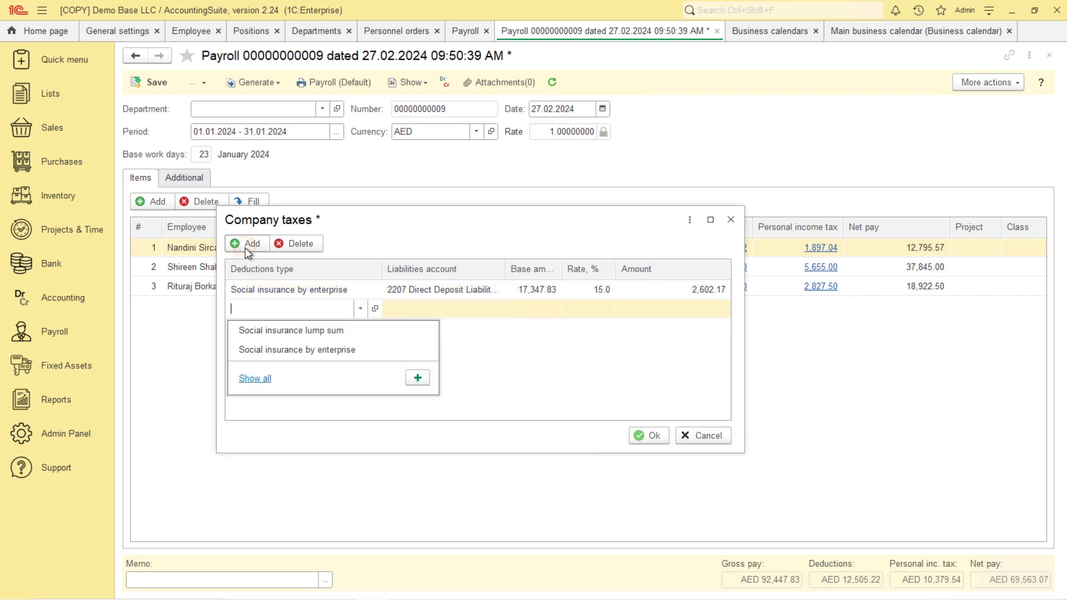
pyautogui.click(254, 377)
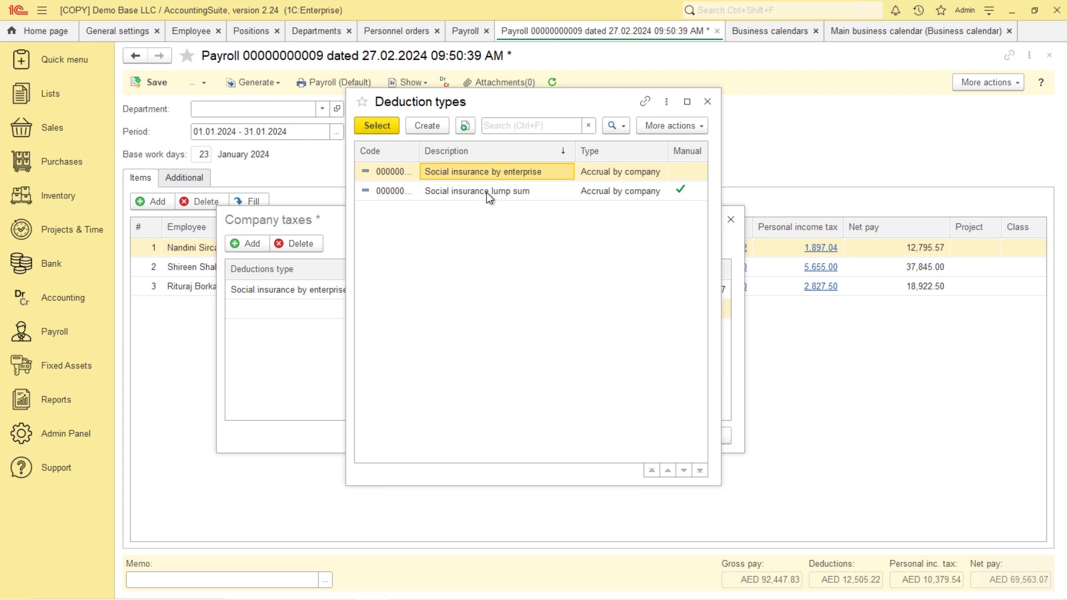
pyautogui.rightClick(502, 173)
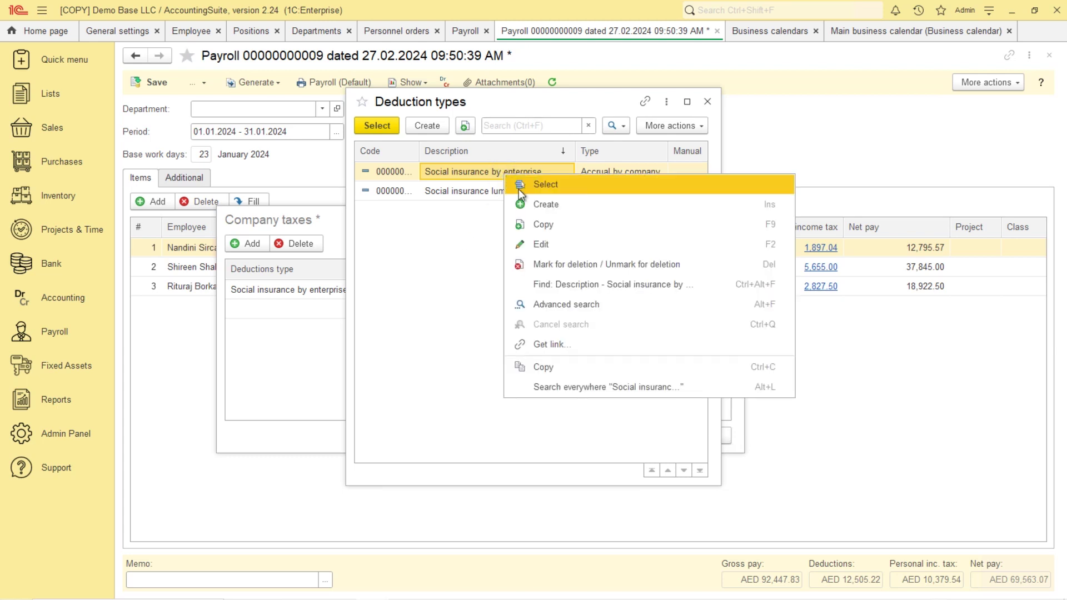
pyautogui.click(555, 242)
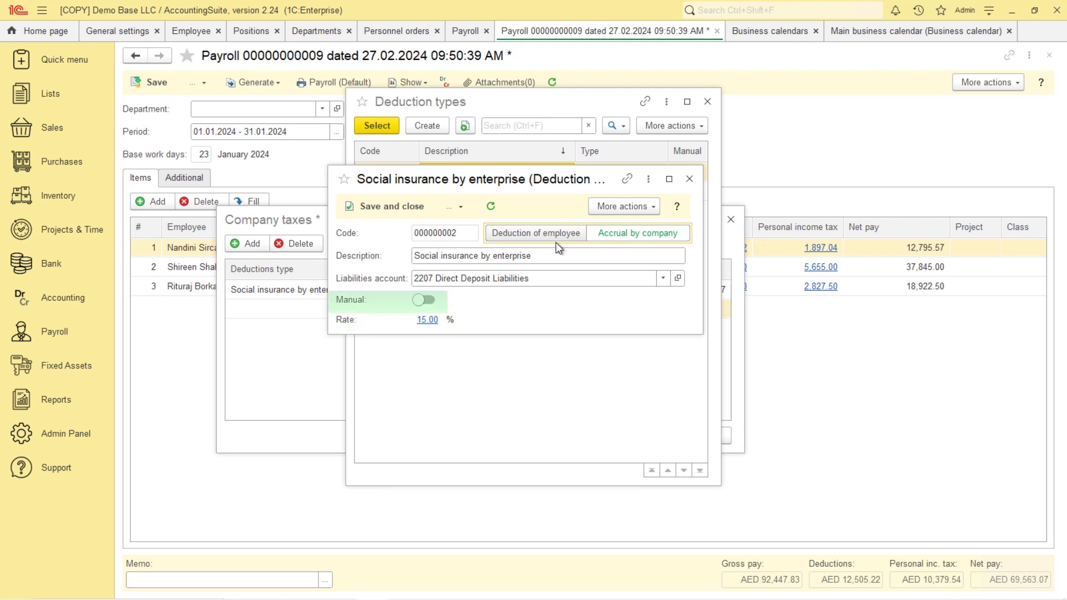
pyautogui.click(689, 179)
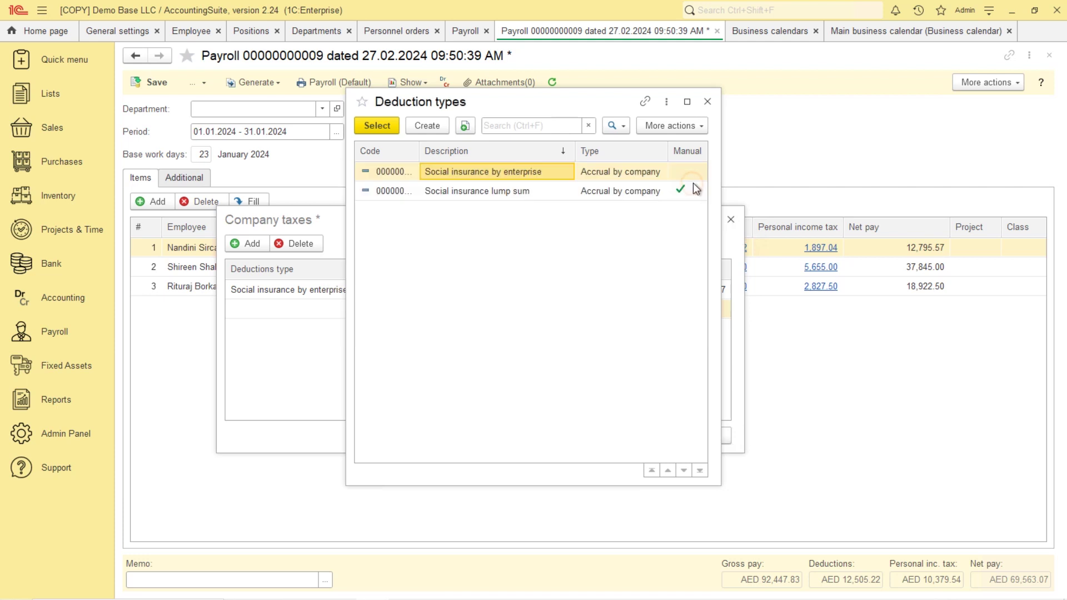
pyautogui.click(706, 102)
pyautogui.click(731, 220)
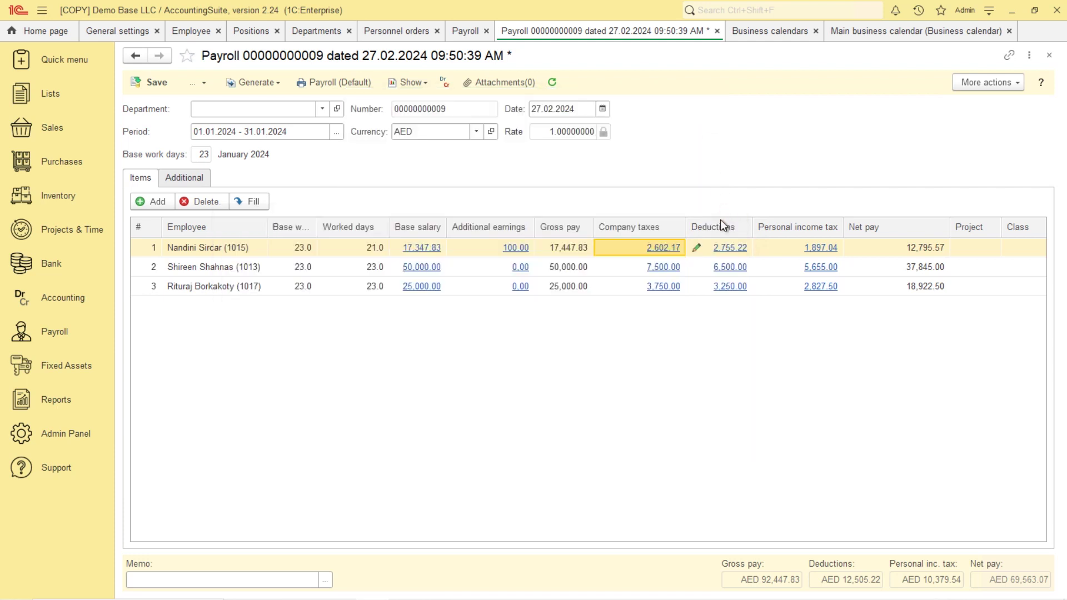
# Review the Social insurance (employees contribution) deduction type from the first employee's deductions, and confirm the deductions without choosing another type.
pyautogui.click(727, 248)
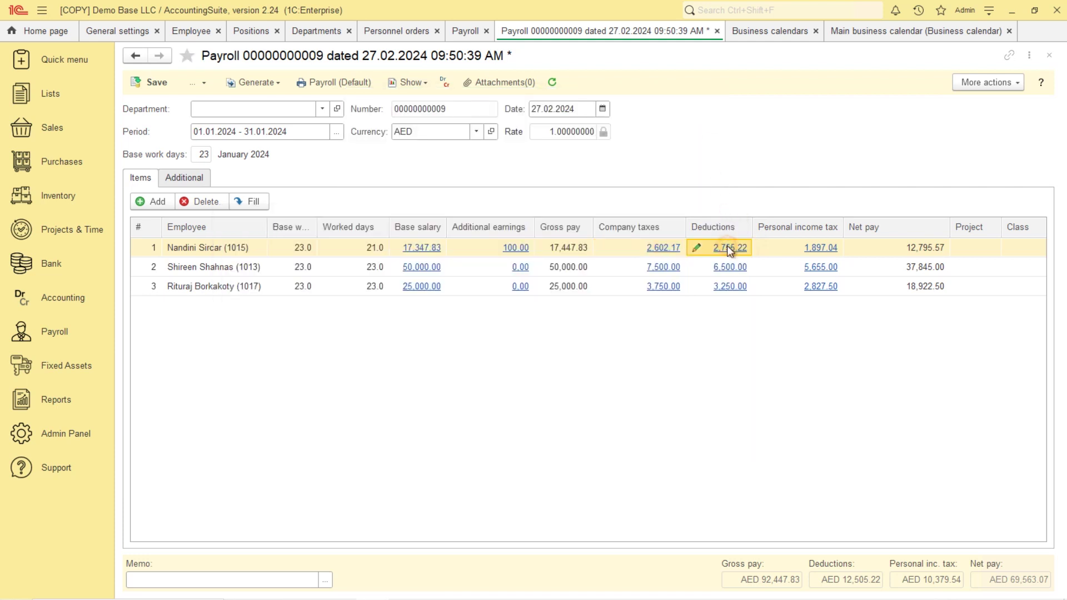
pyautogui.click(291, 187)
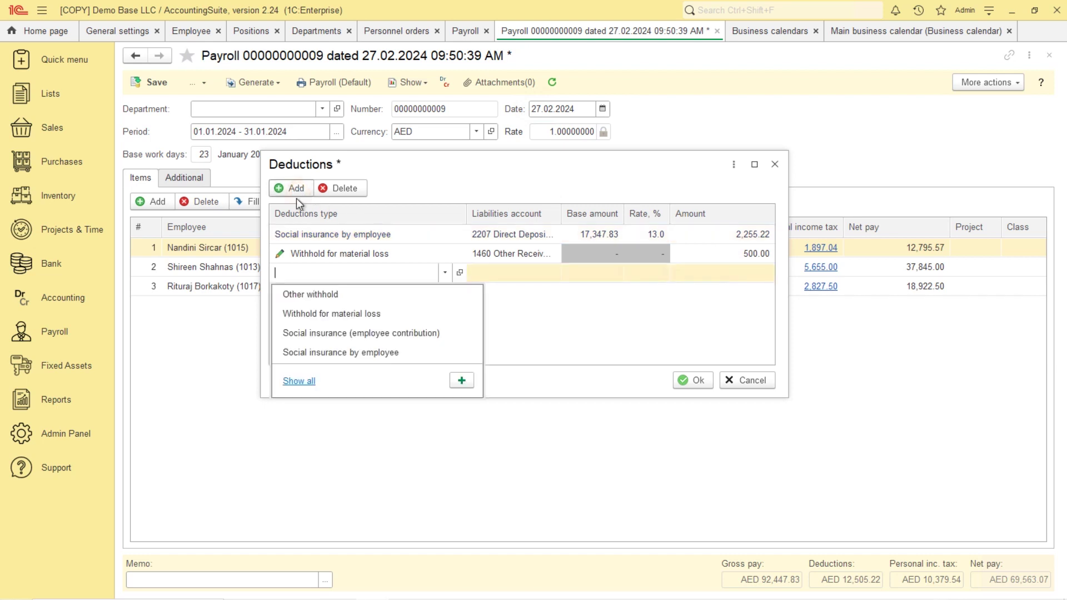
pyautogui.click(299, 379)
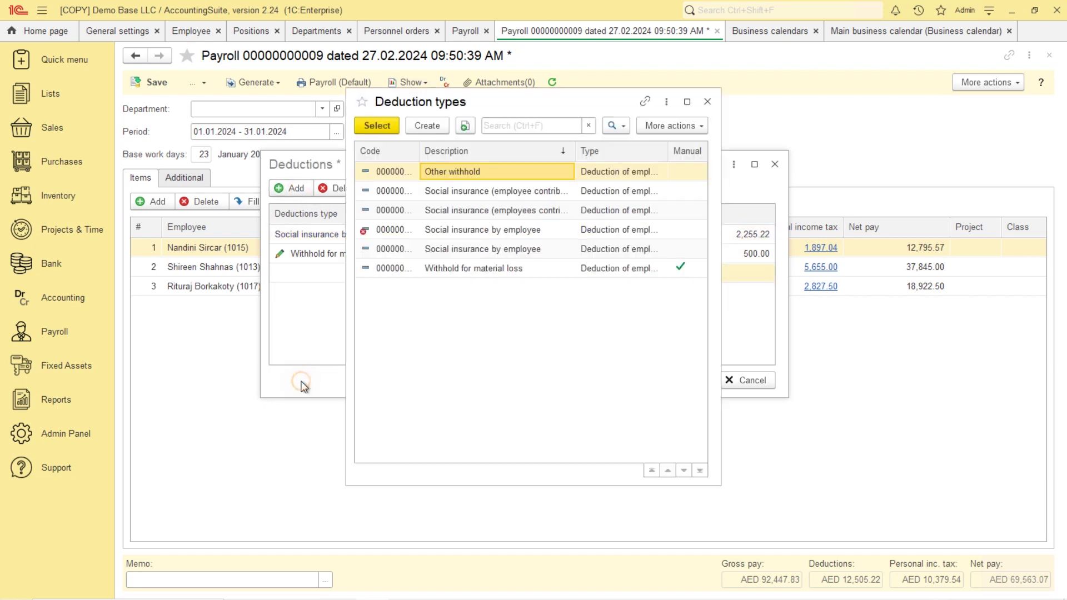
pyautogui.rightClick(468, 214)
pyautogui.click(510, 283)
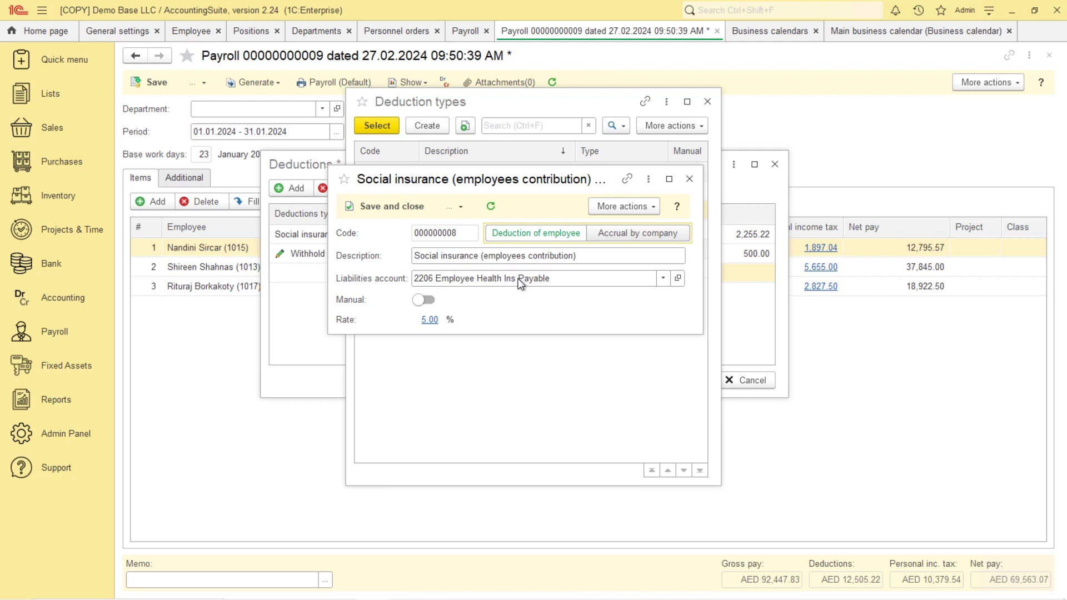
pyautogui.click(689, 179)
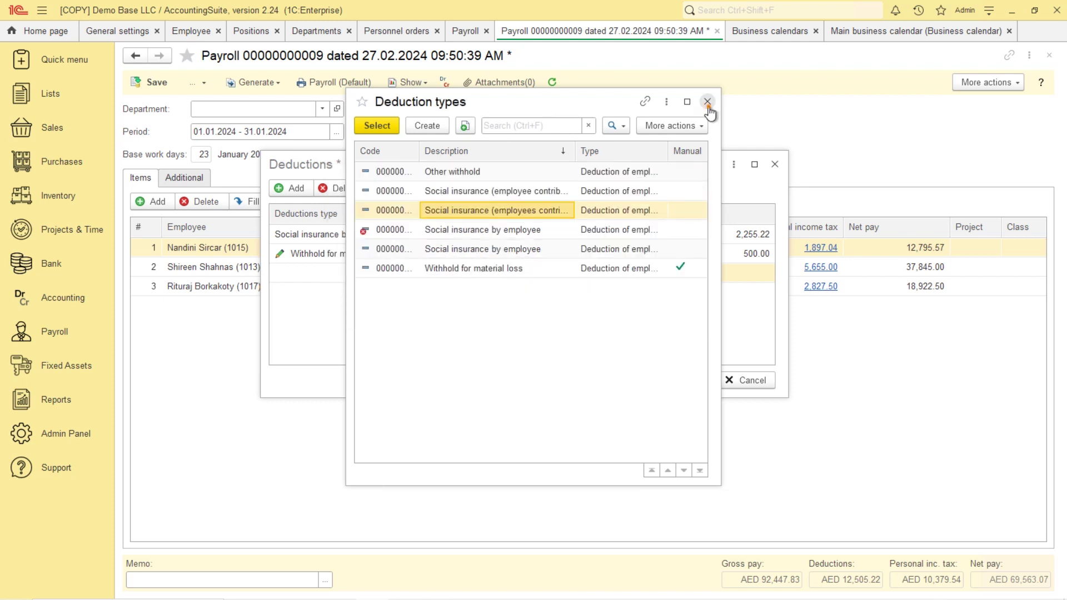
pyautogui.click(707, 102)
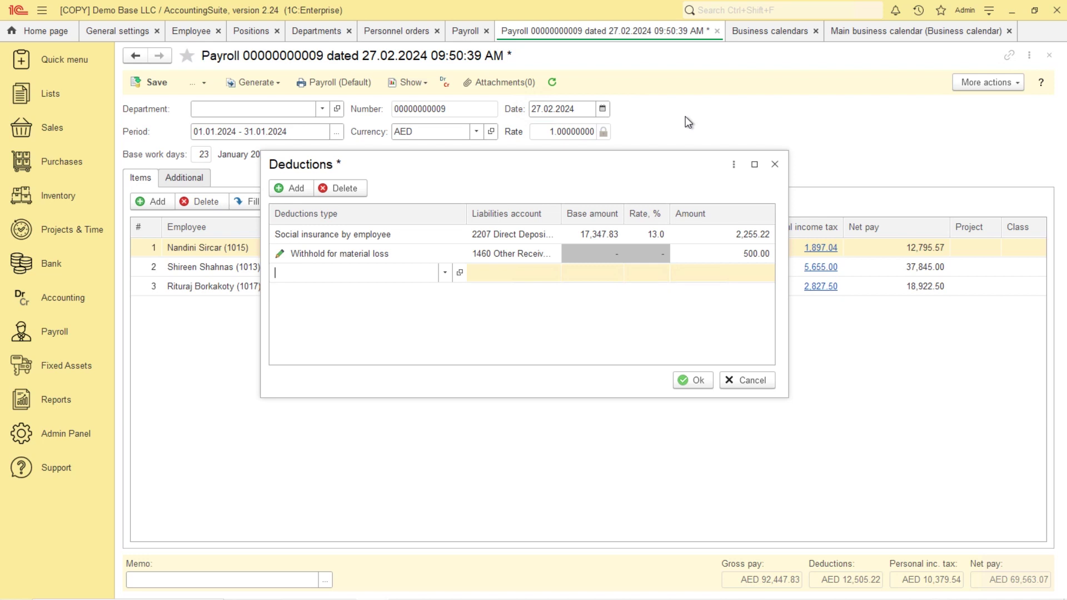
pyautogui.click(692, 380)
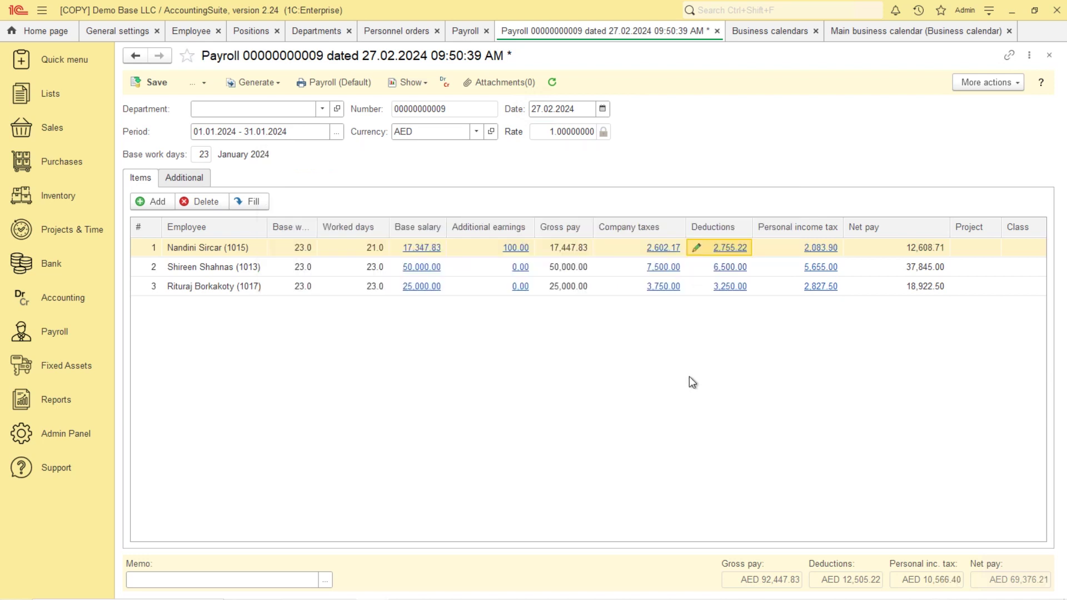
# Examine the first employee's personal income tax calculation and the Personal income tax amounts list, and close both.
pyautogui.press('Right')
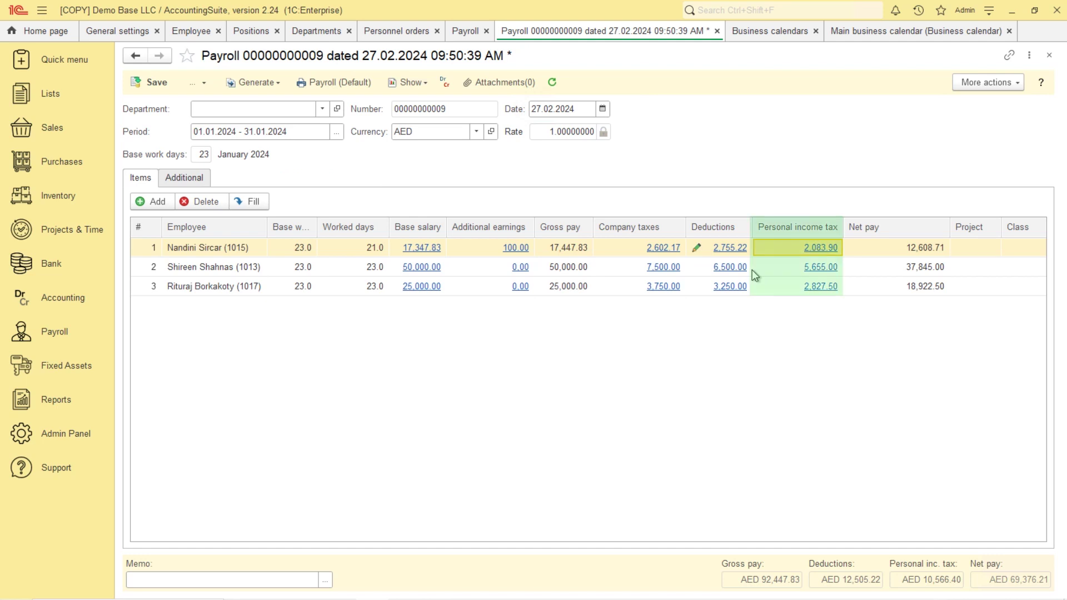
pyautogui.click(808, 251)
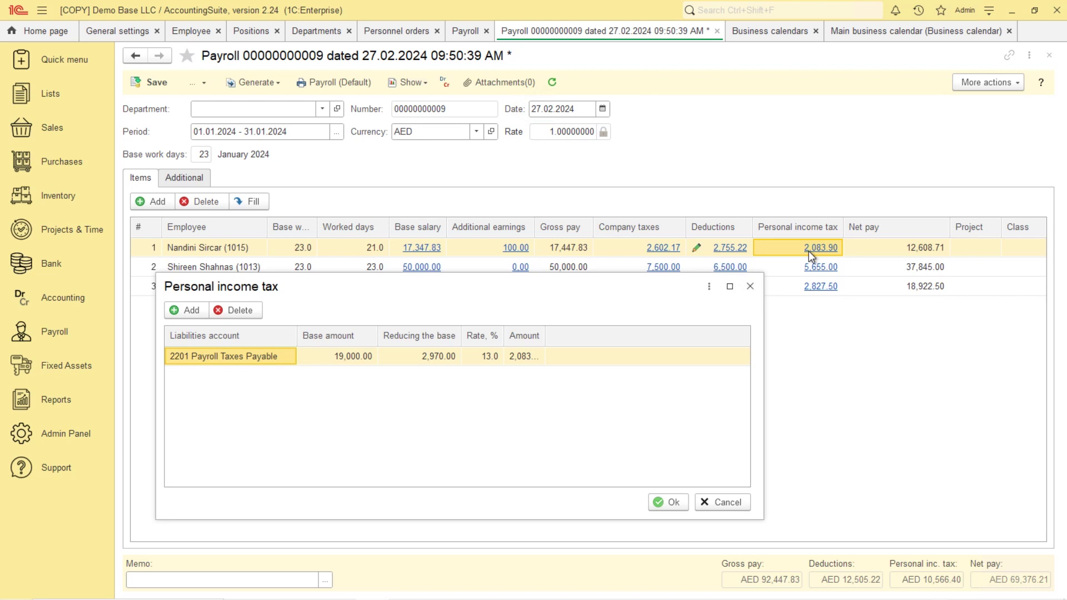
pyautogui.click(43, 334)
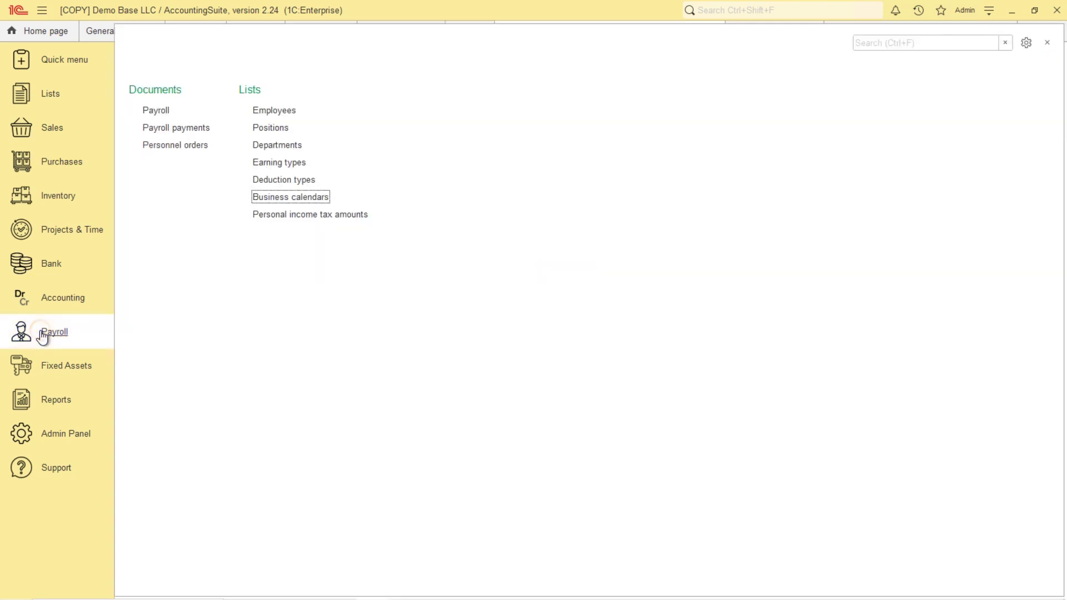
pyautogui.click(298, 217)
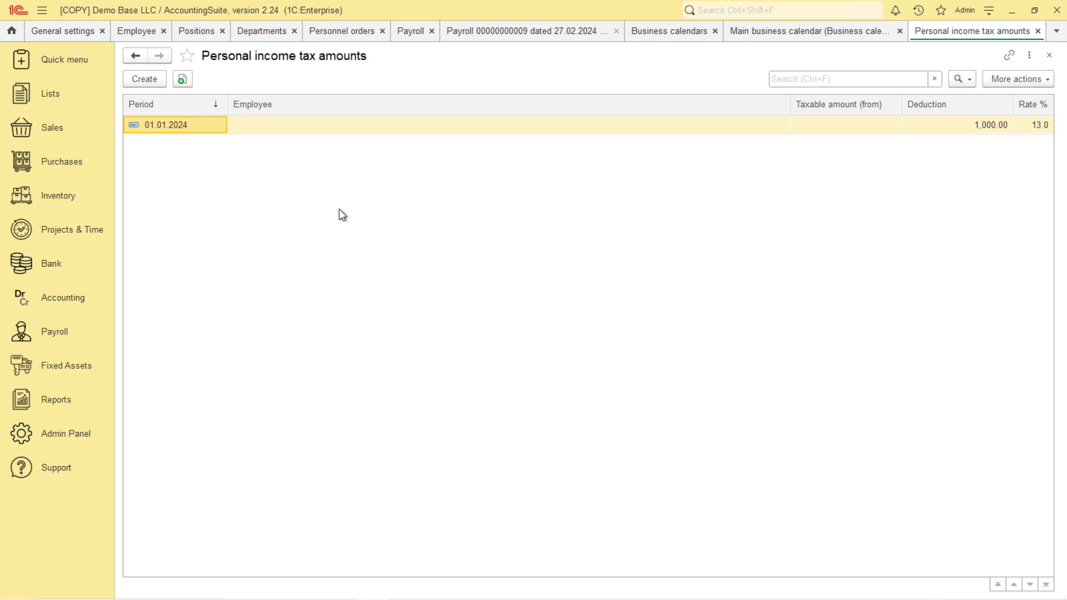
pyautogui.click(1037, 31)
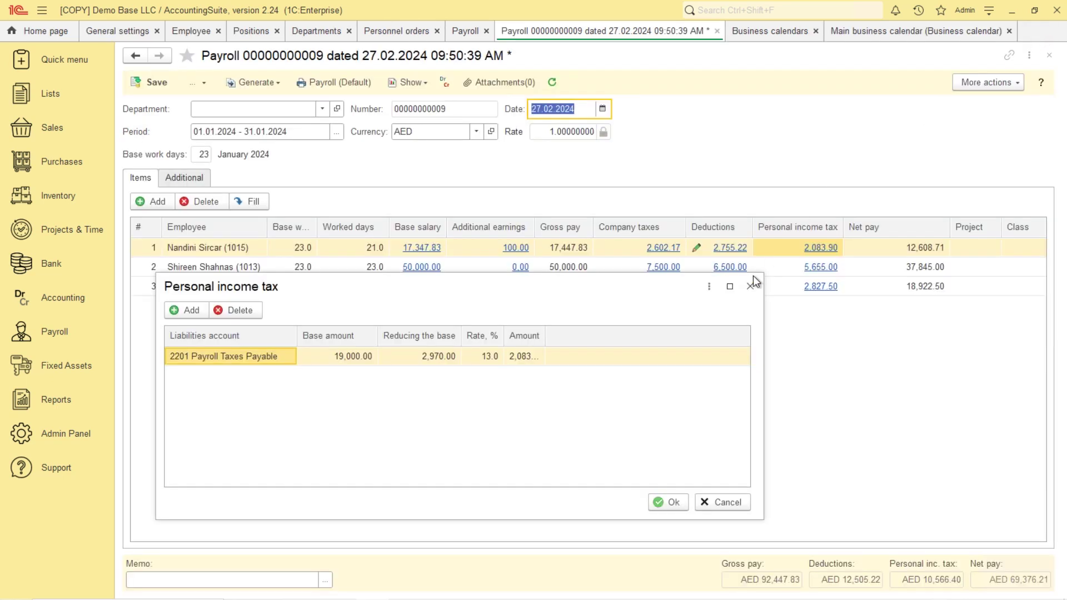
pyautogui.click(749, 286)
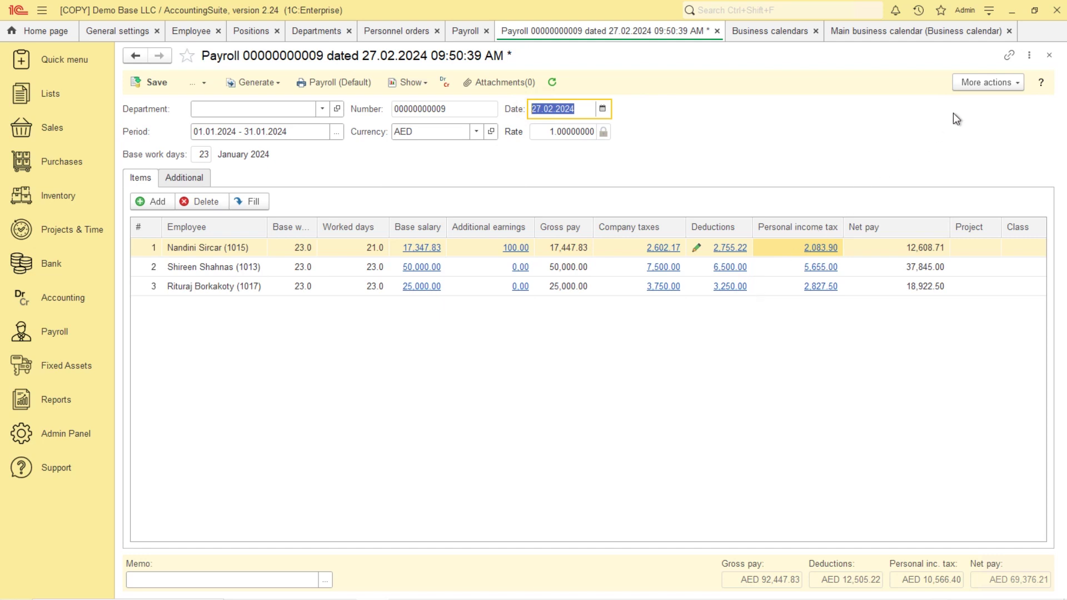
# Save the payroll document while generating its Payroll (Default) print form, review the form and close it.
pyautogui.click(976, 84)
pyautogui.click(1004, 168)
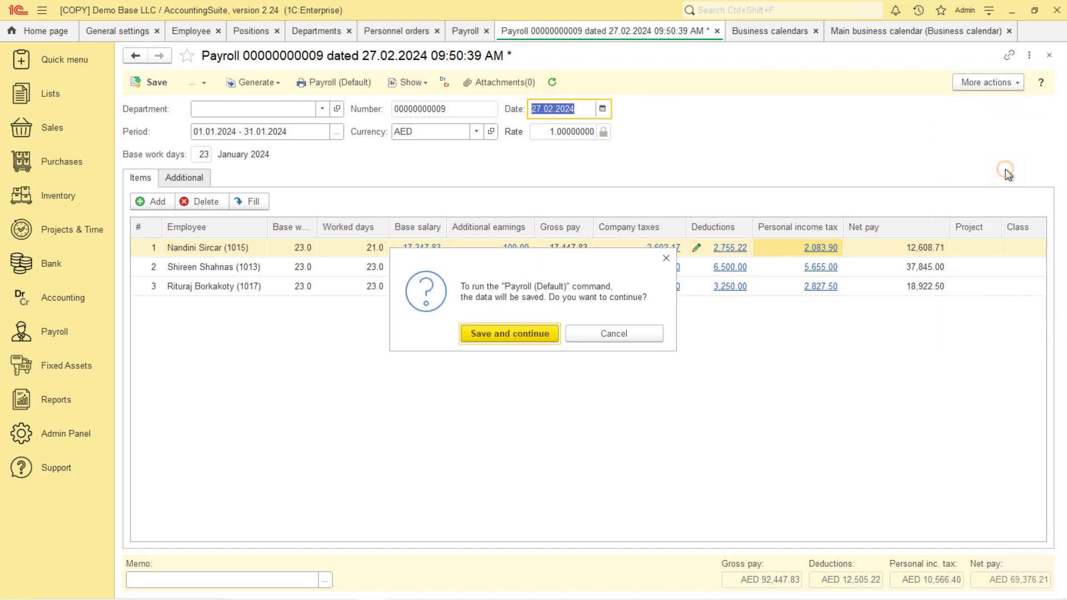
pyautogui.click(505, 334)
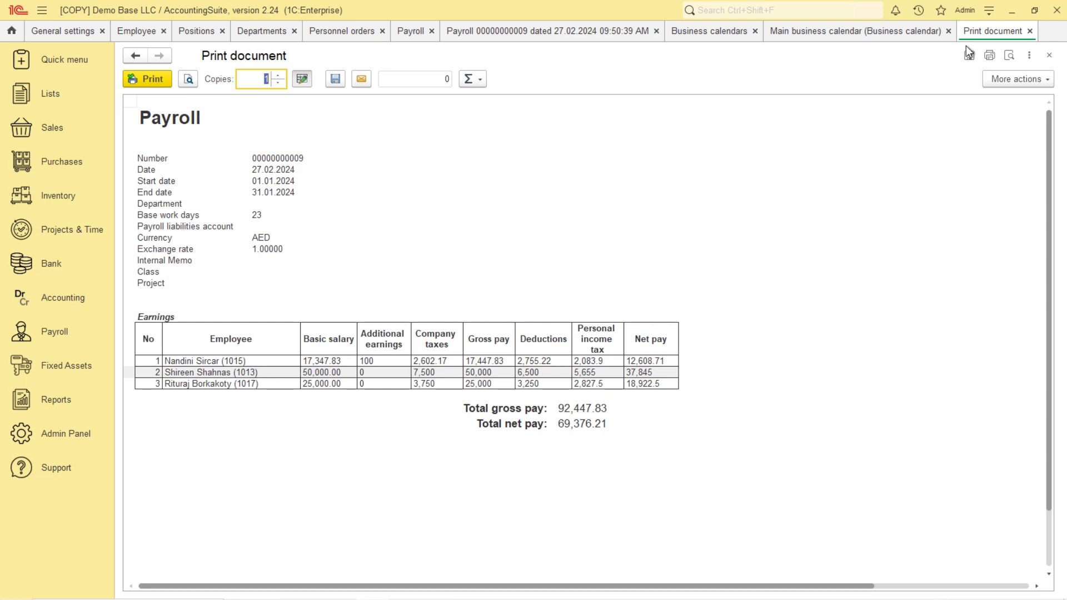
pyautogui.click(1029, 32)
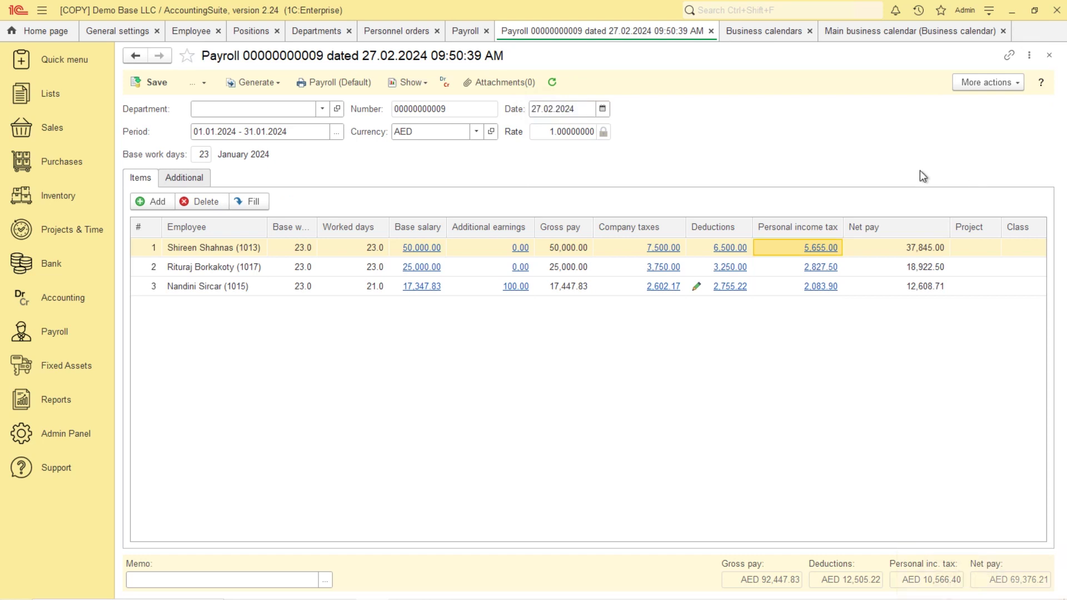
# Generate a payroll payment based on the payroll document and save it, keeping it open.
pyautogui.click(255, 83)
pyautogui.click(265, 102)
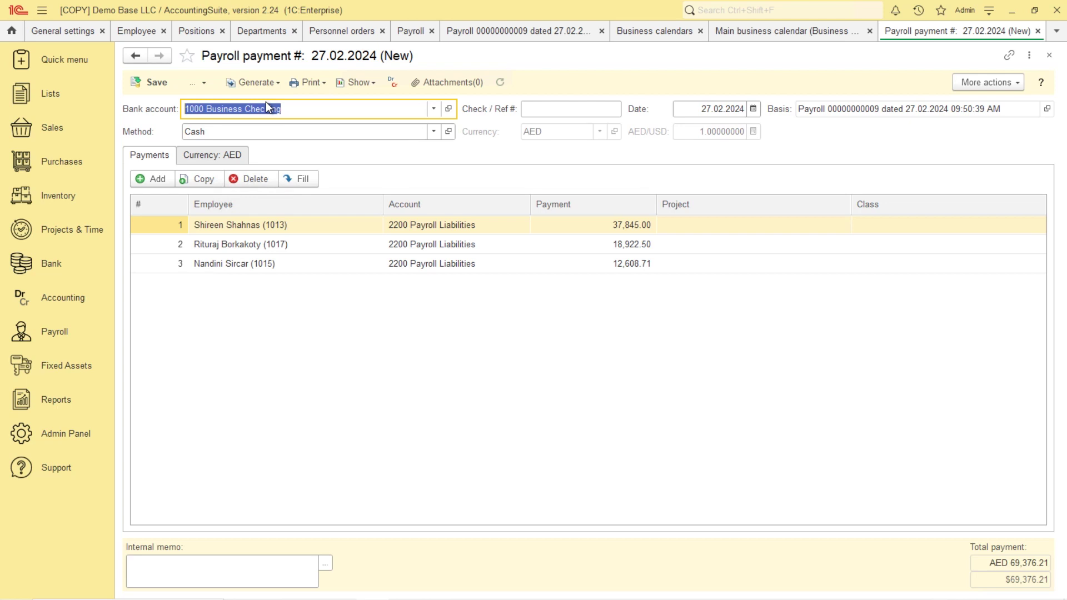
pyautogui.click(198, 84)
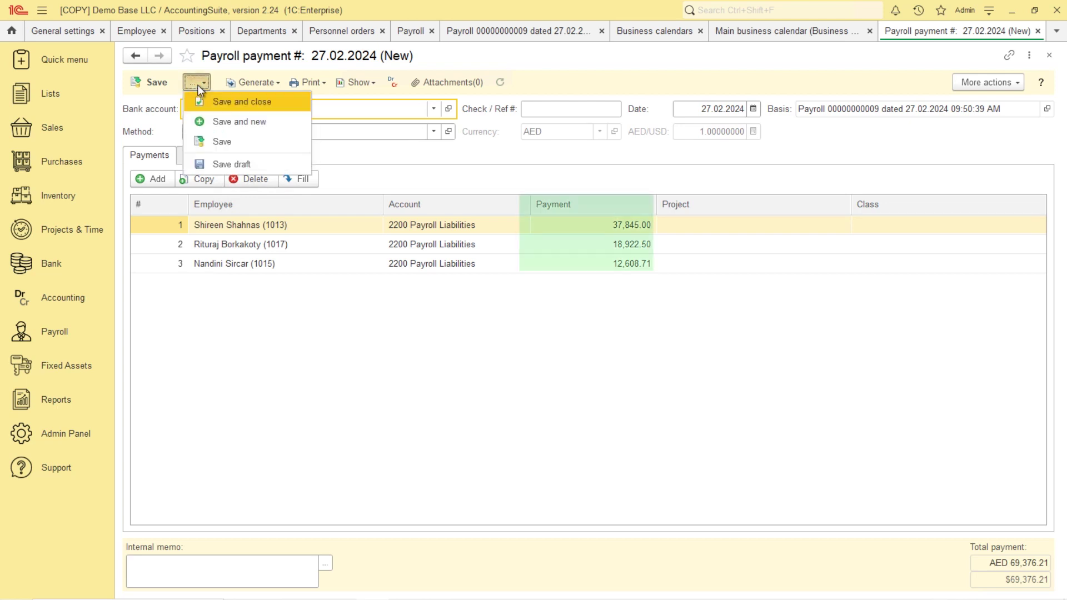
pyautogui.click(222, 137)
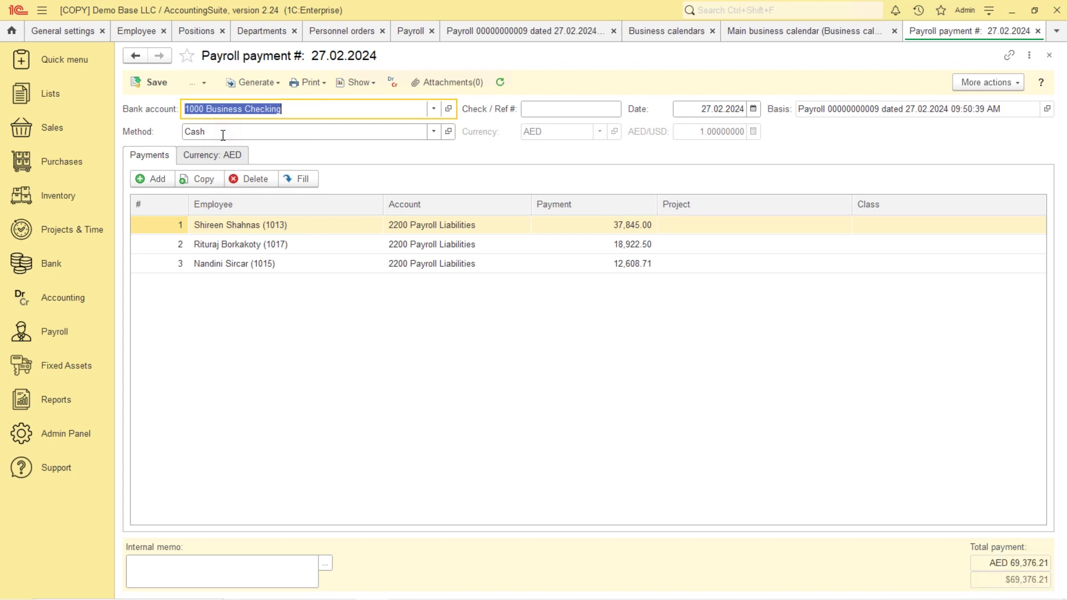
# Generate the Payroll details report with its preset period, review the employee listing and close the report.
pyautogui.click(56, 401)
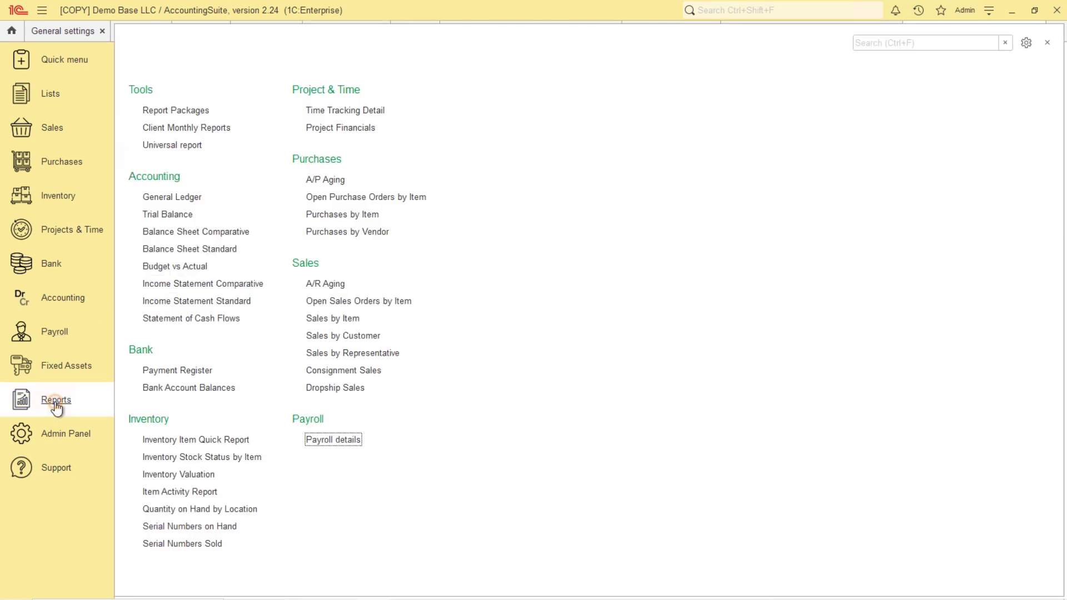
pyautogui.click(345, 442)
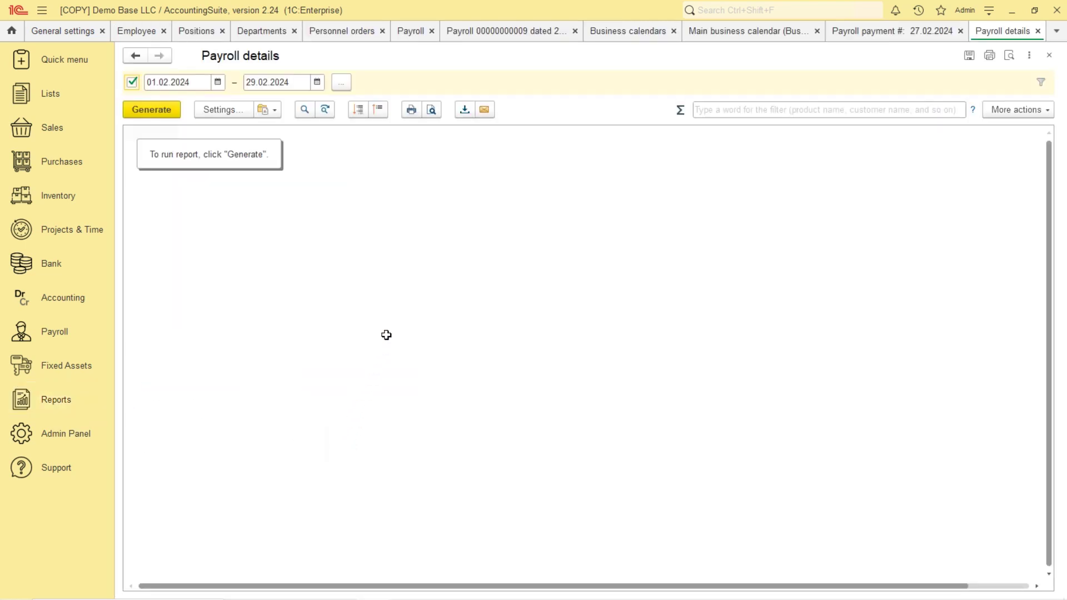
pyautogui.click(158, 110)
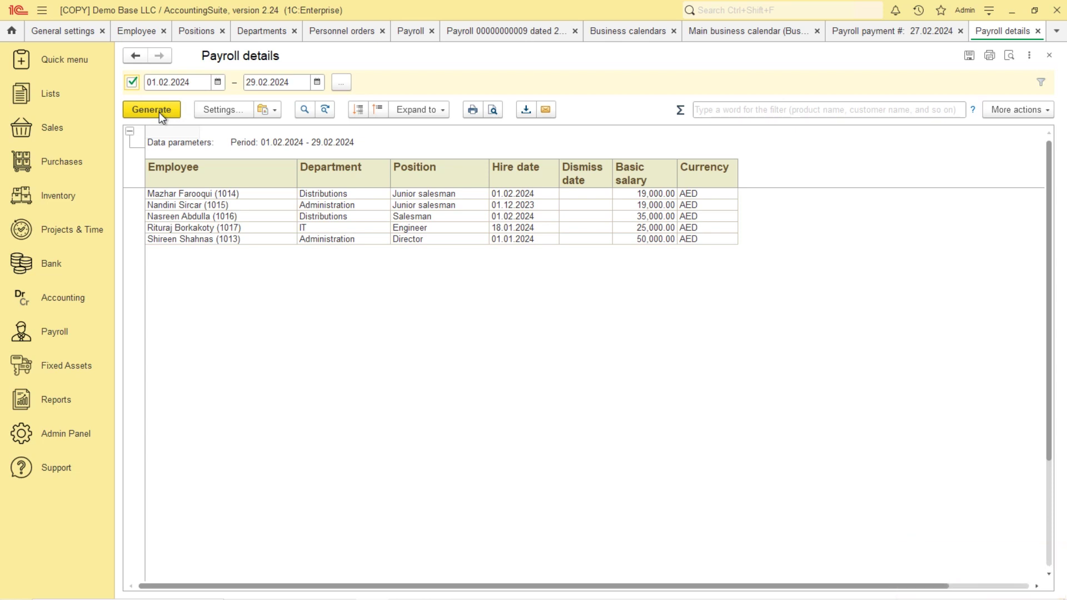
pyautogui.click(1037, 31)
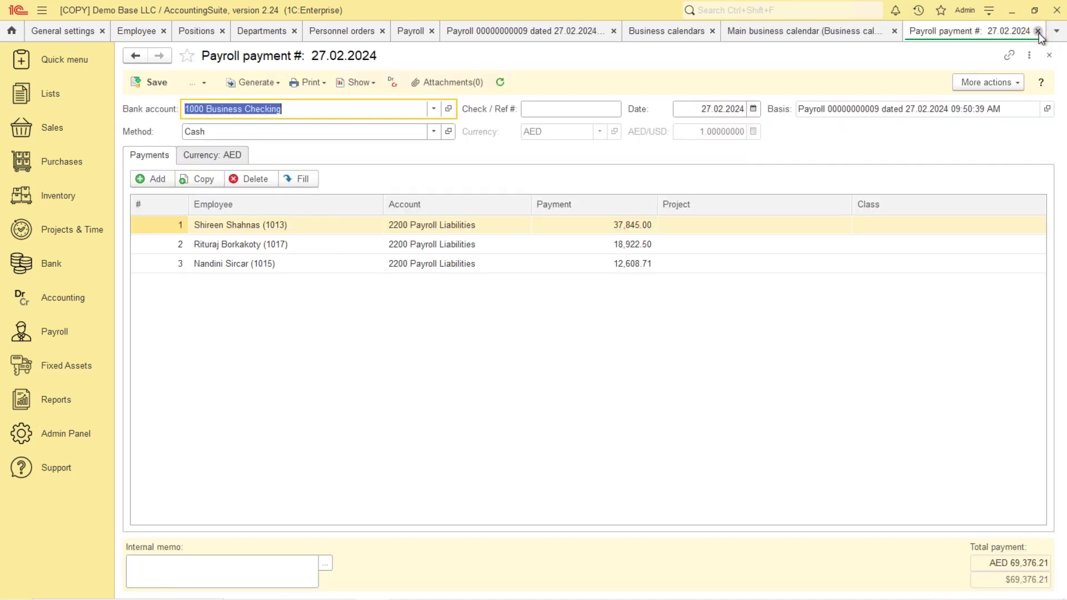
# Run the General Ledger report filtered by account 2200 Payroll Liabilities and review its payroll and payment entries through the totals.
pyautogui.click(54, 305)
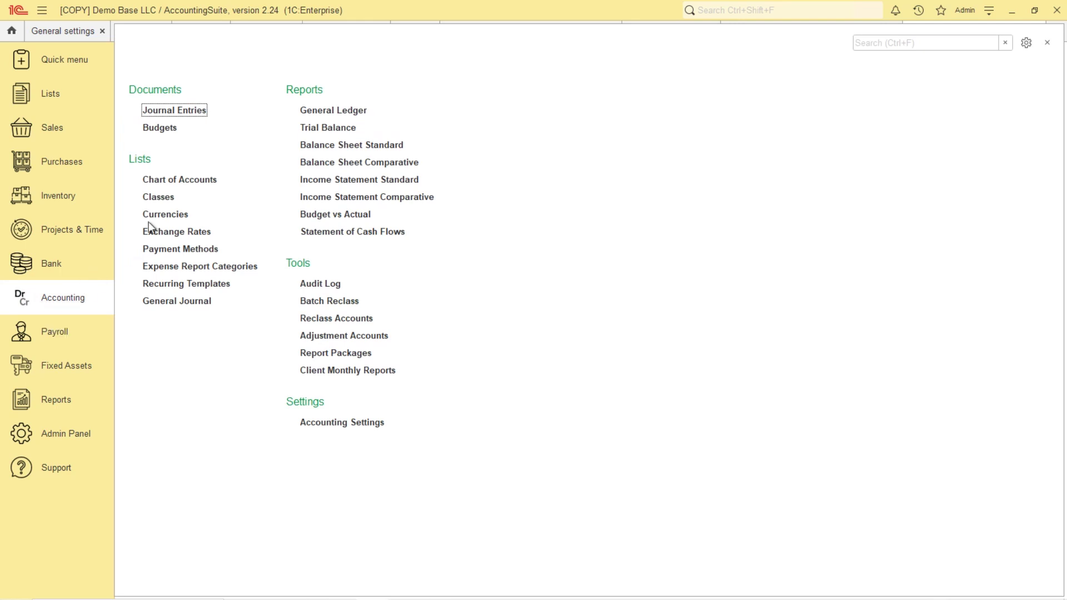
pyautogui.click(327, 111)
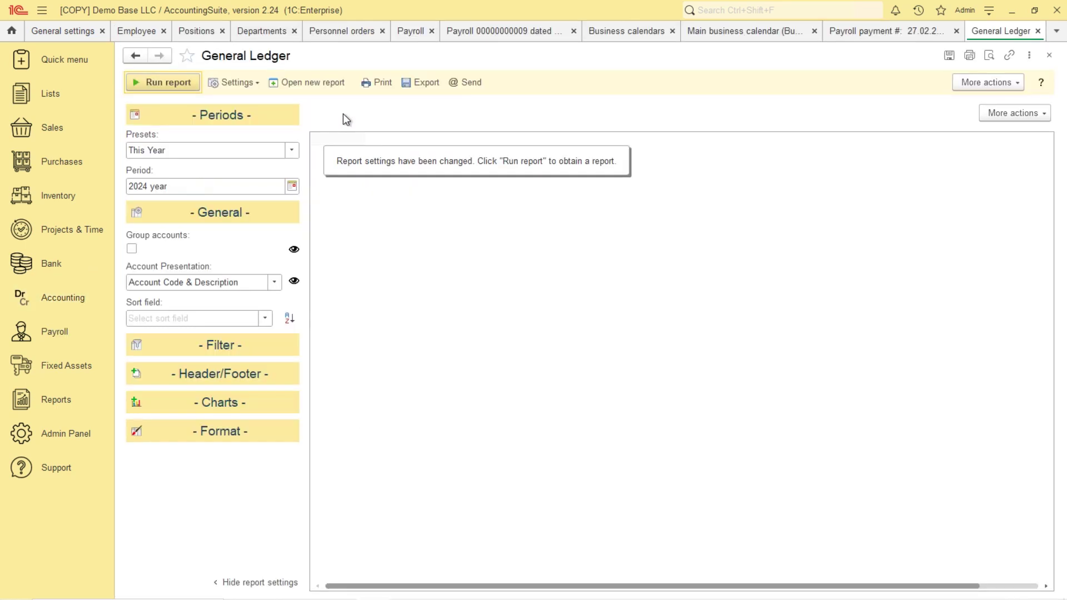
pyautogui.click(221, 348)
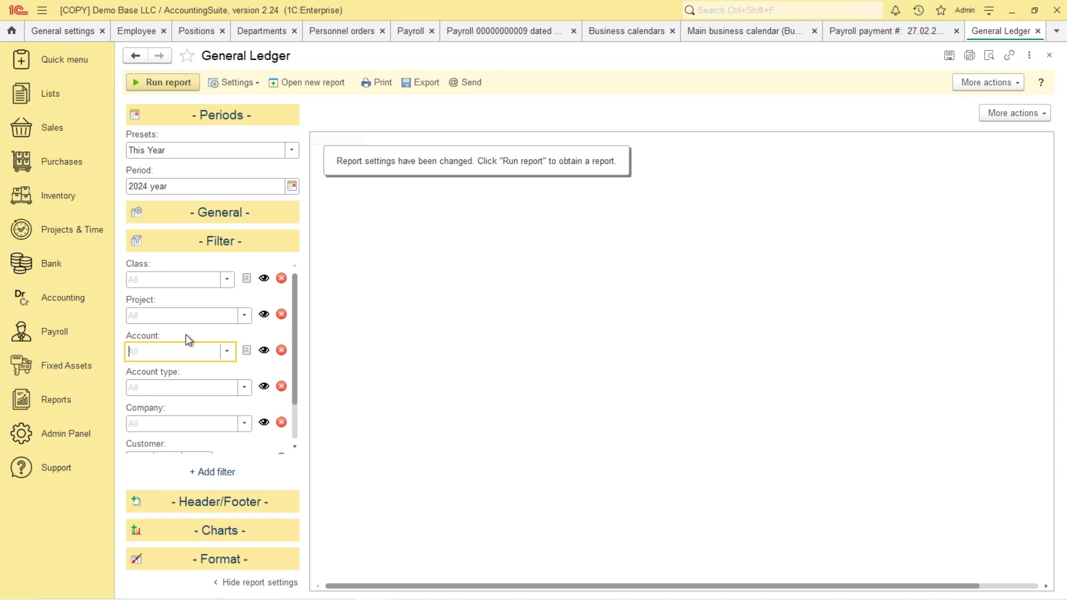
pyautogui.write('2200')
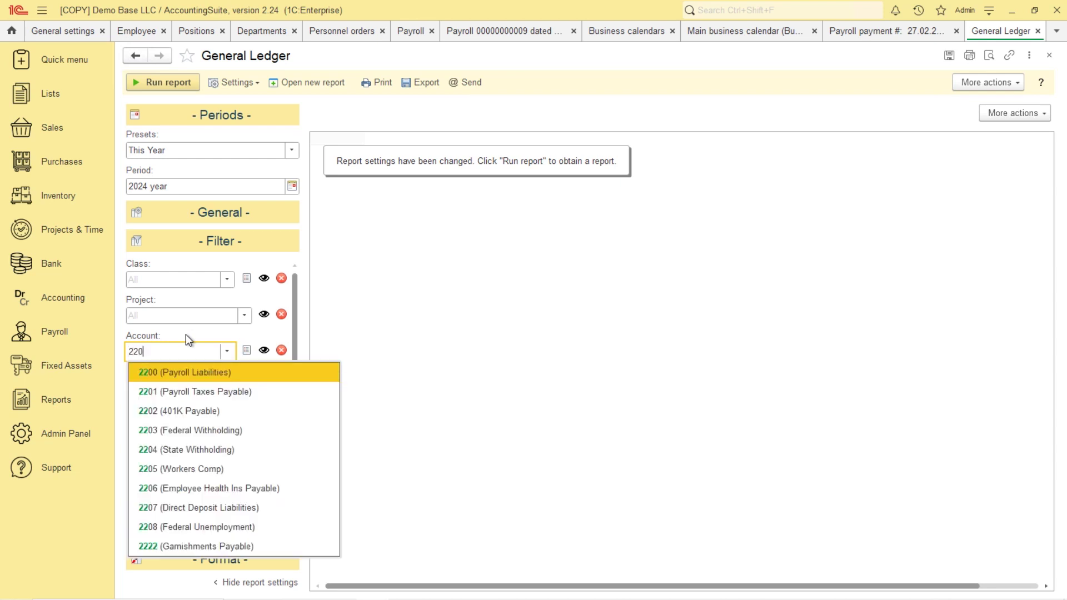
pyautogui.click(196, 372)
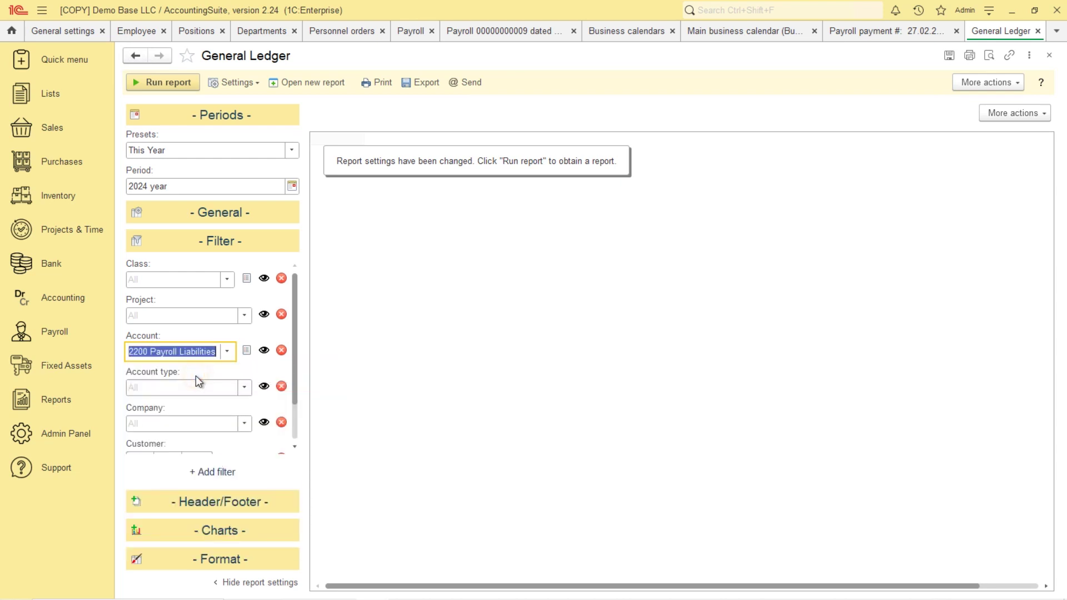
pyautogui.click(169, 84)
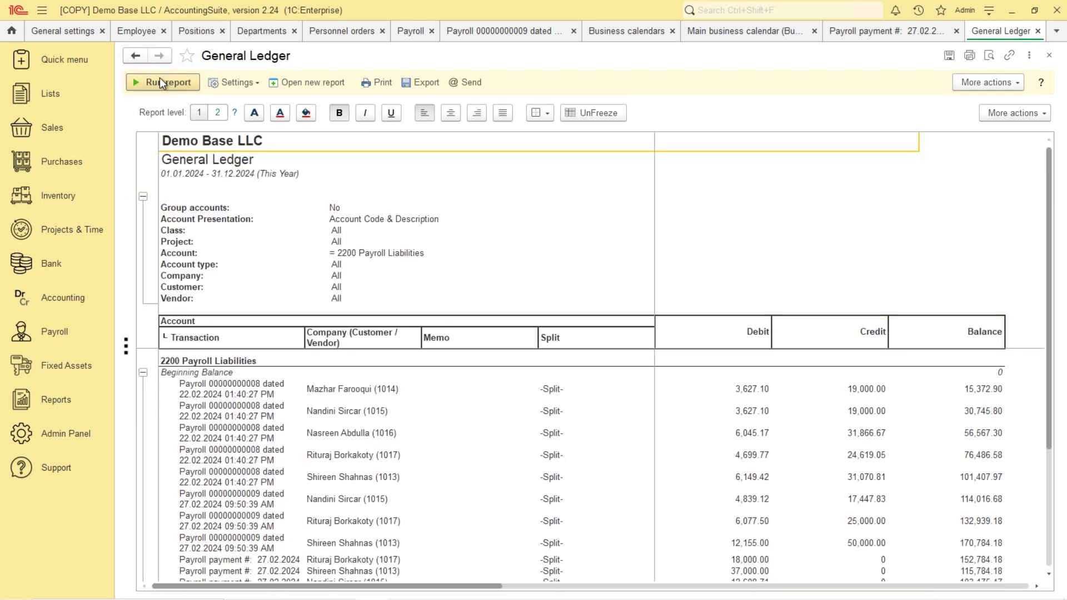
pyautogui.scroll(-1, 692, 364)
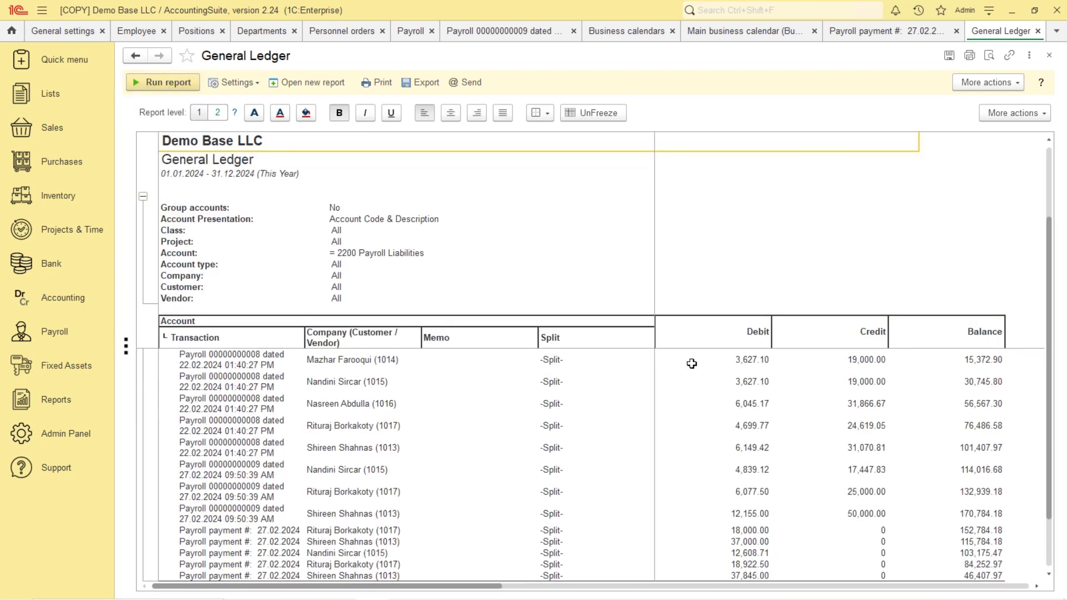
pyautogui.scroll(-2, 692, 363)
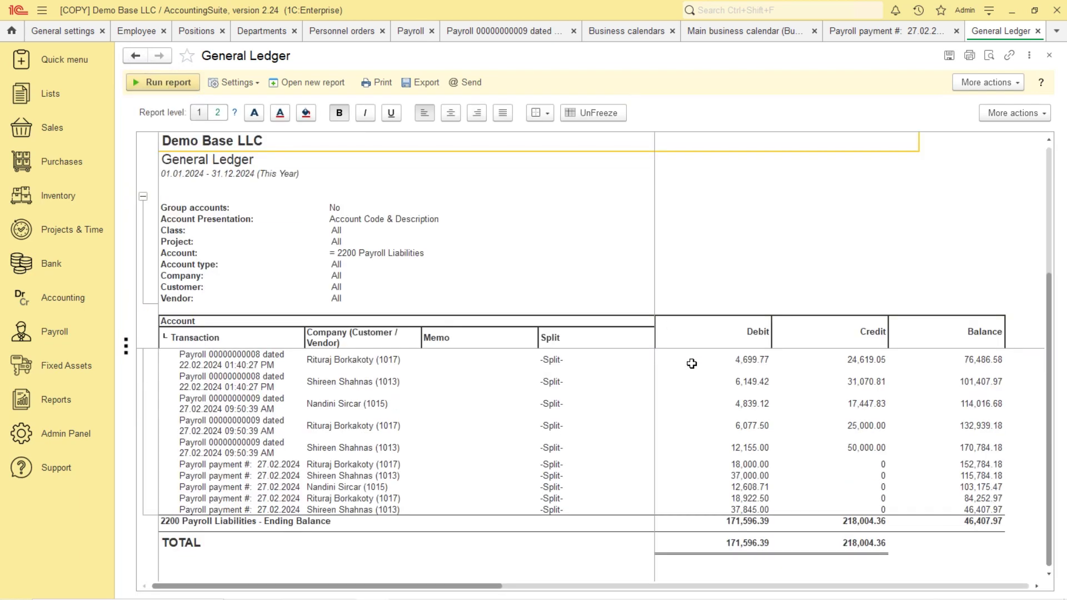